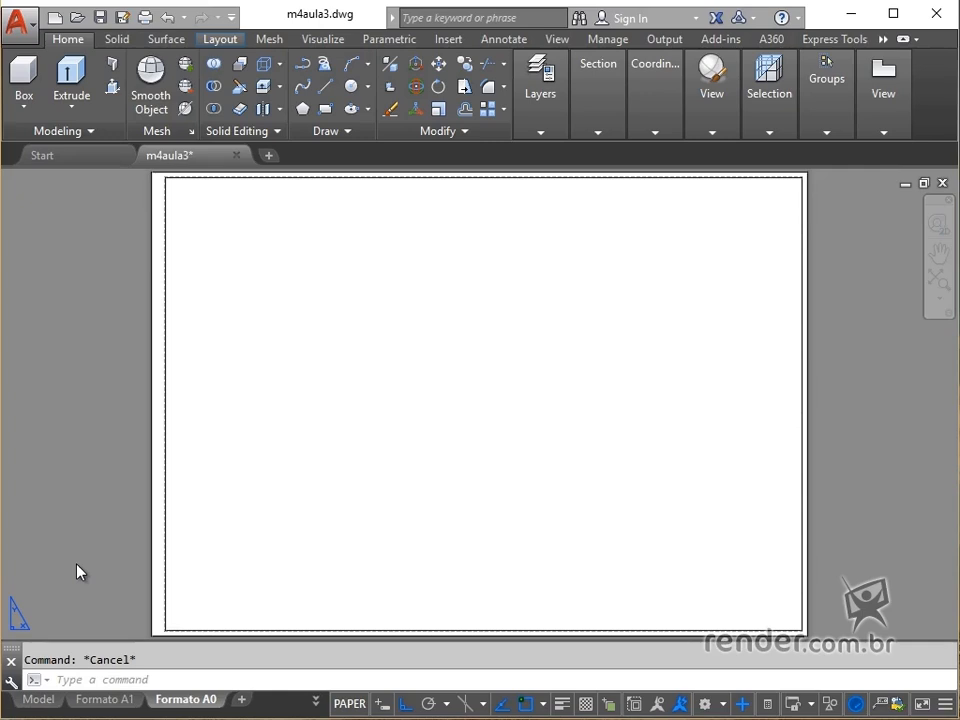
# Step: Place a front base view from model space low on the Formato A0 sheet, showing visible lines only, at 1:1 scale
pyautogui.click(78, 570)
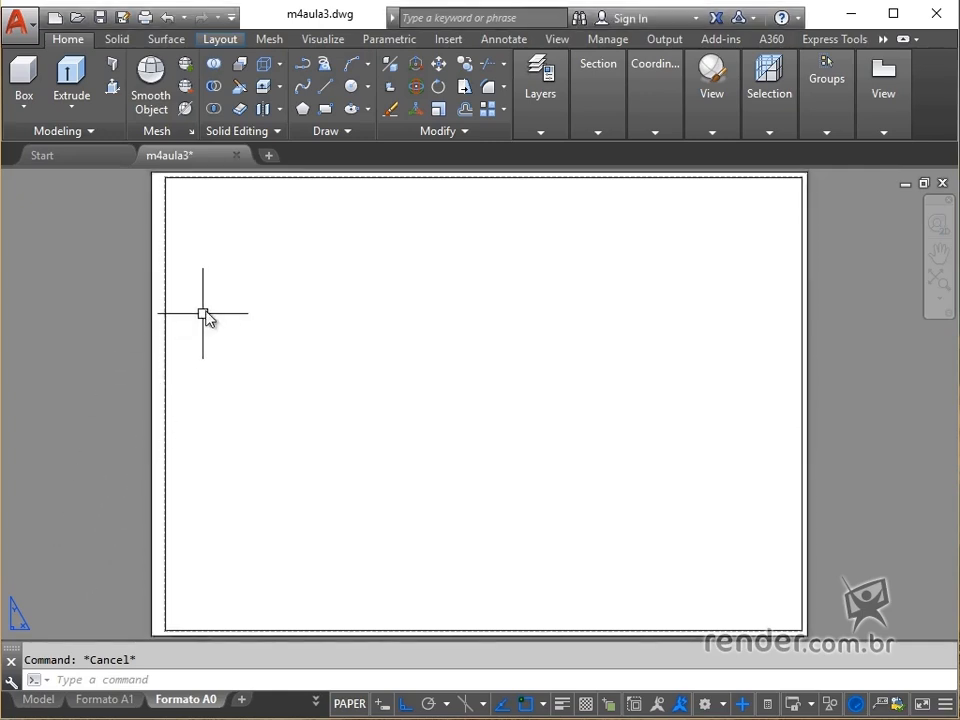
pyautogui.click(222, 39)
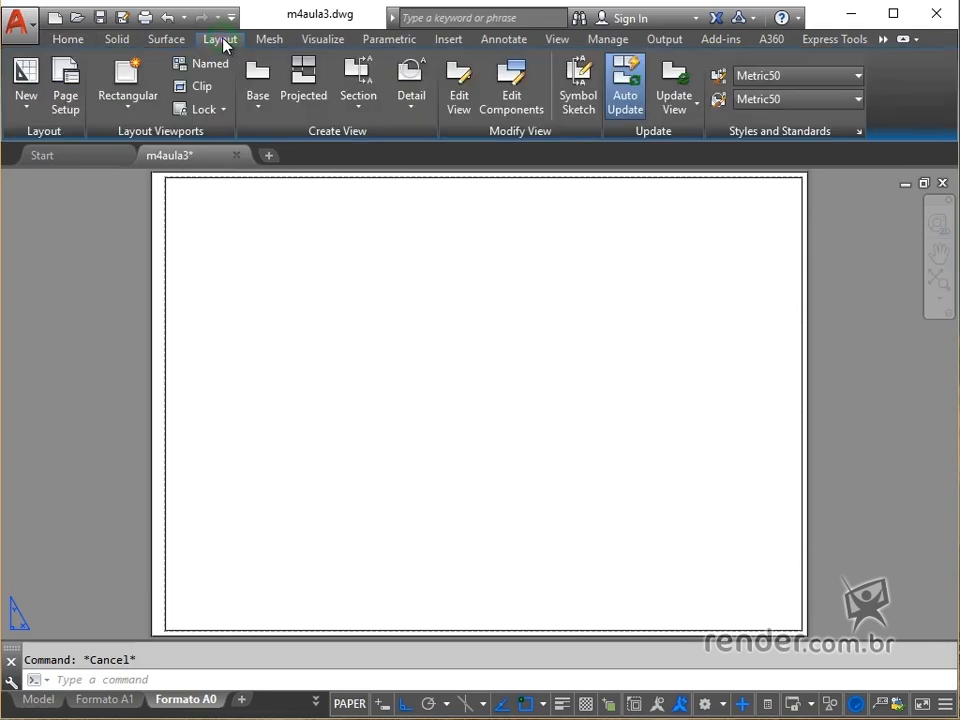
pyautogui.click(253, 111)
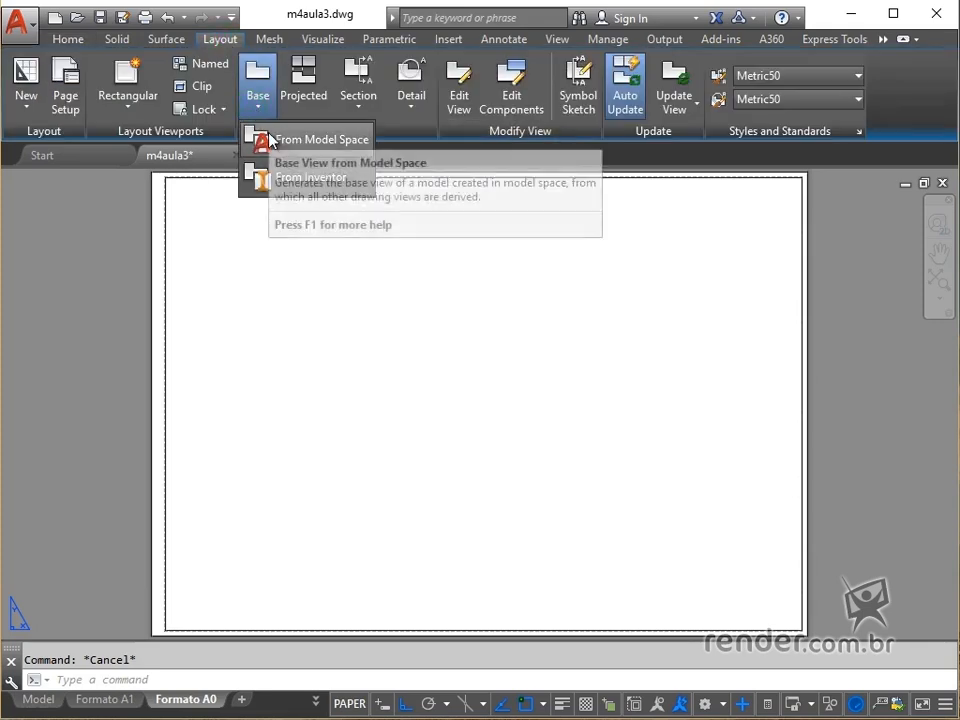
pyautogui.click(258, 140)
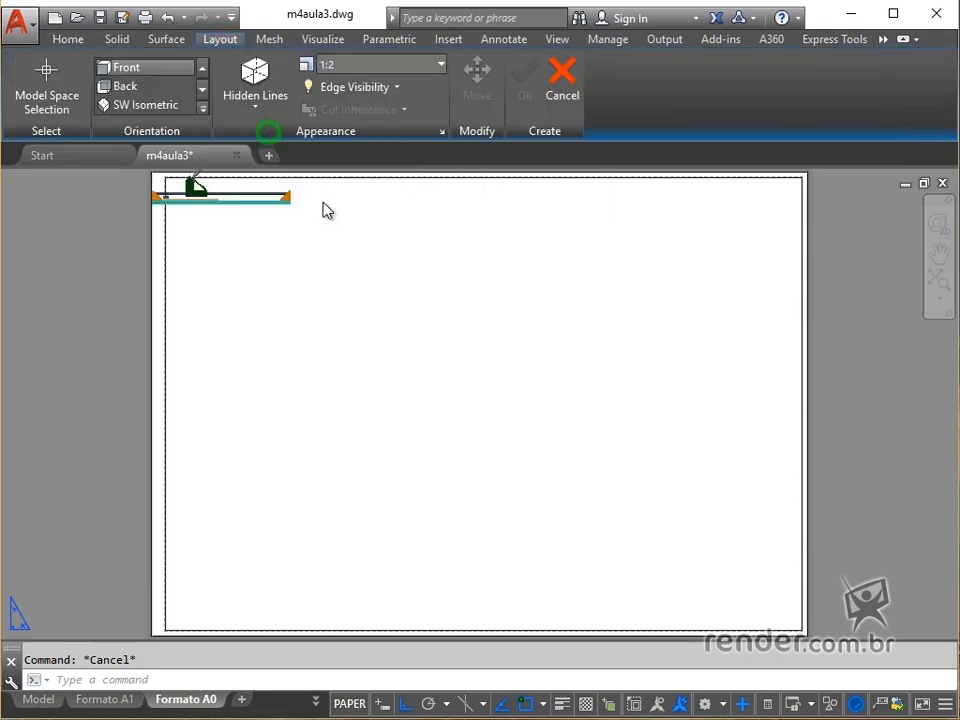
pyautogui.click(253, 106)
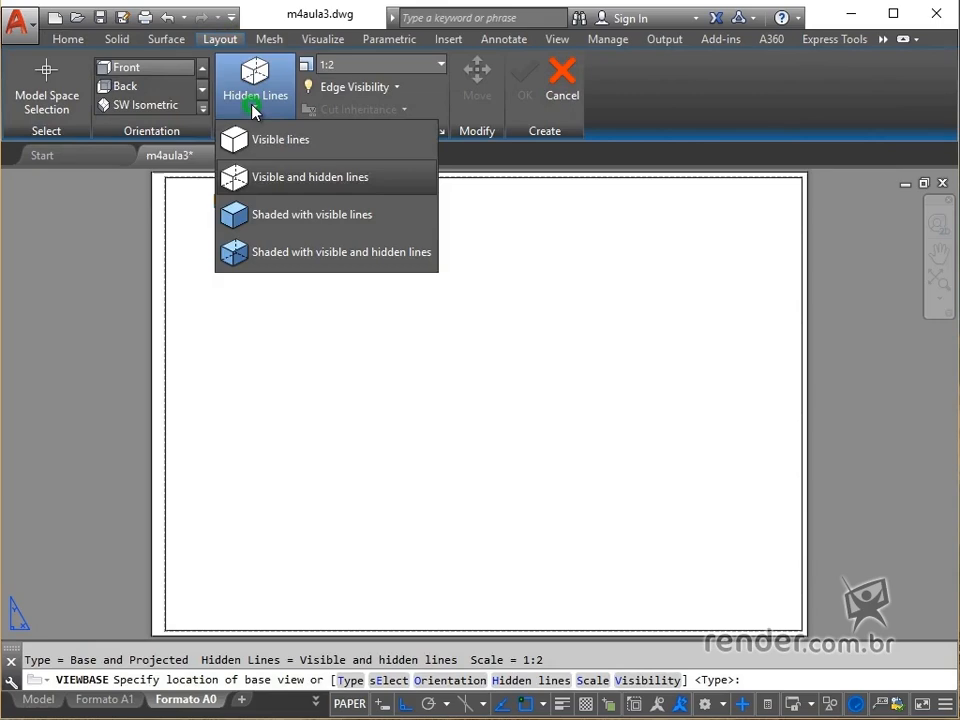
pyautogui.click(344, 150)
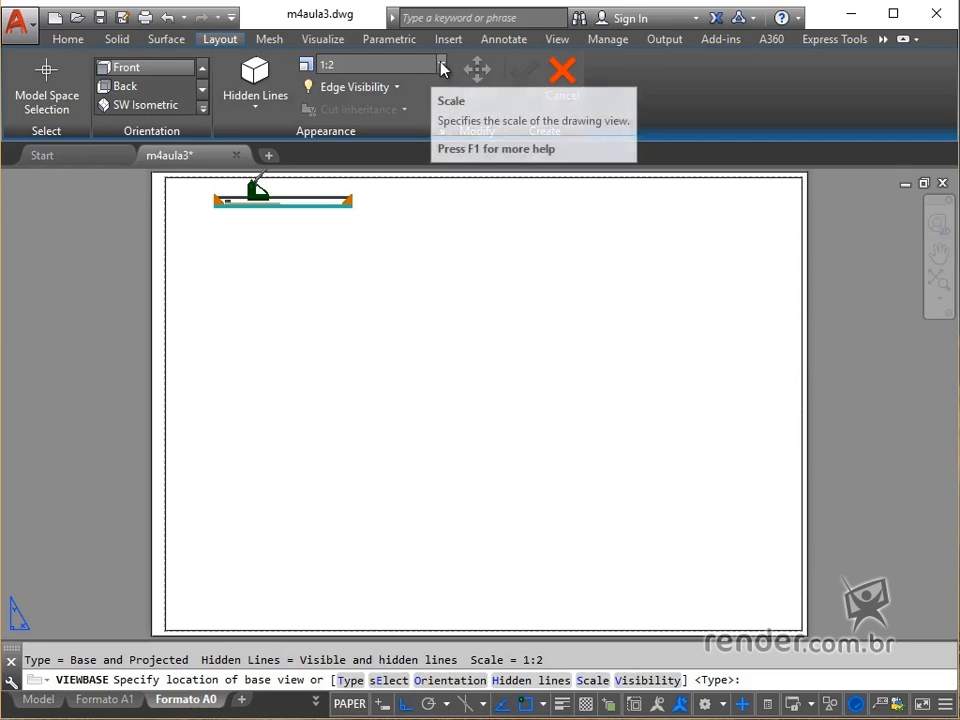
pyautogui.click(440, 66)
pyautogui.click(365, 86)
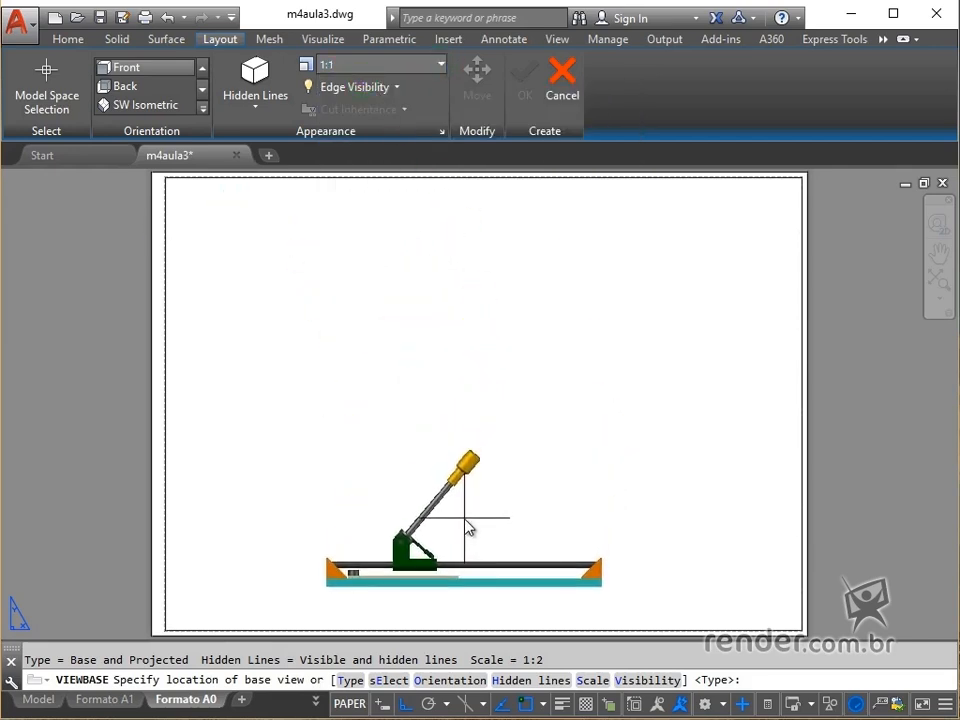
pyautogui.click(464, 518)
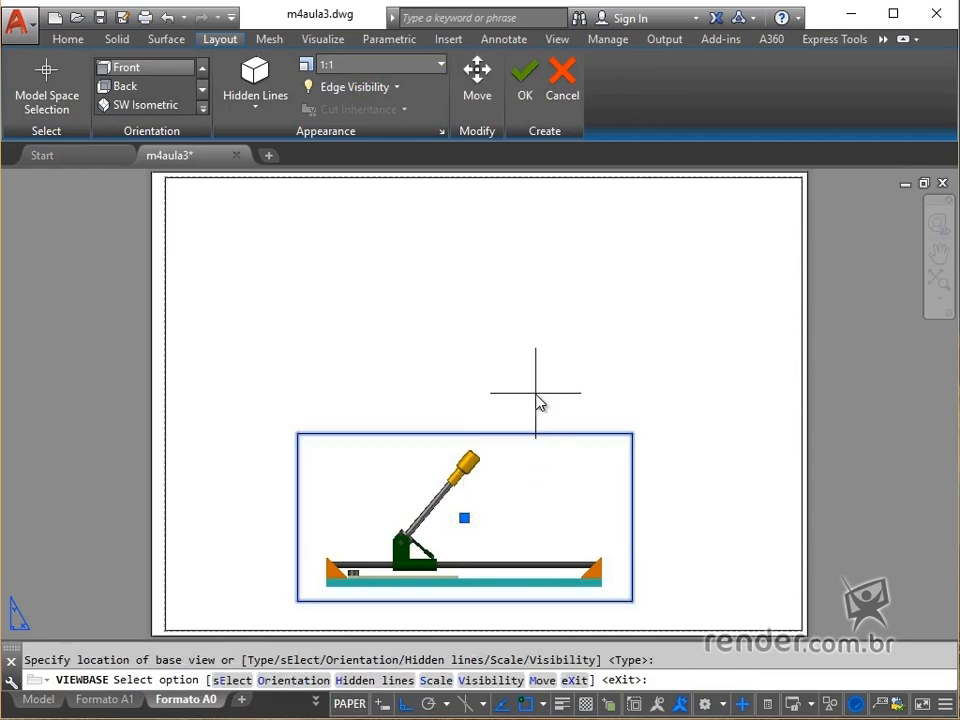
pyautogui.press('Return')
pyautogui.press('Return')
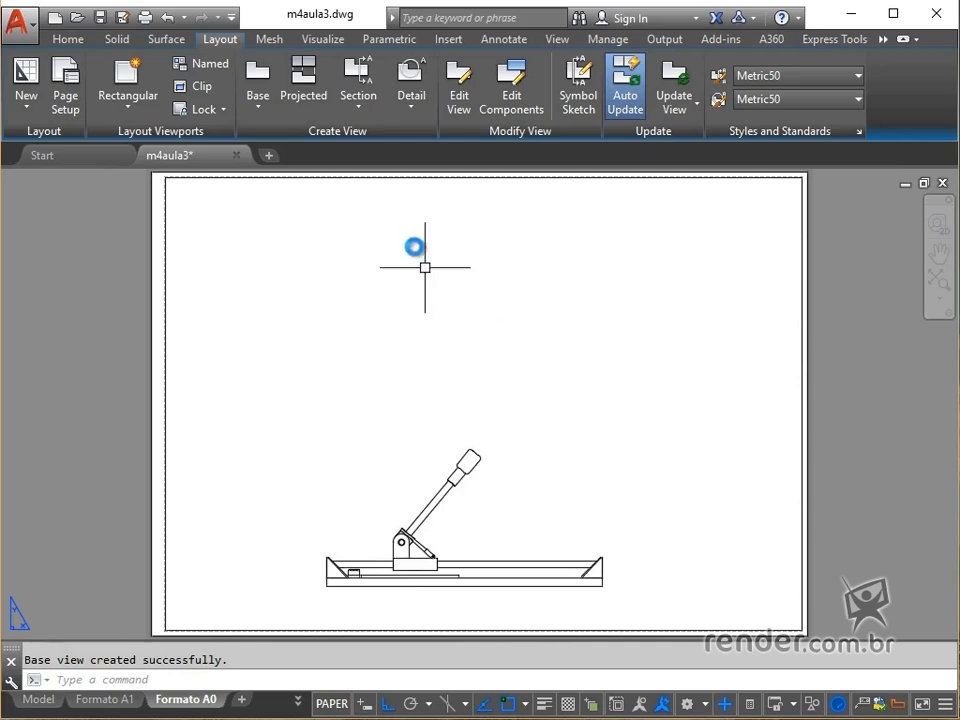
# Step: Start a circular detail view of the base view, with its boundary centred on and enclosing the lever's pivot bracket
pyautogui.click(411, 112)
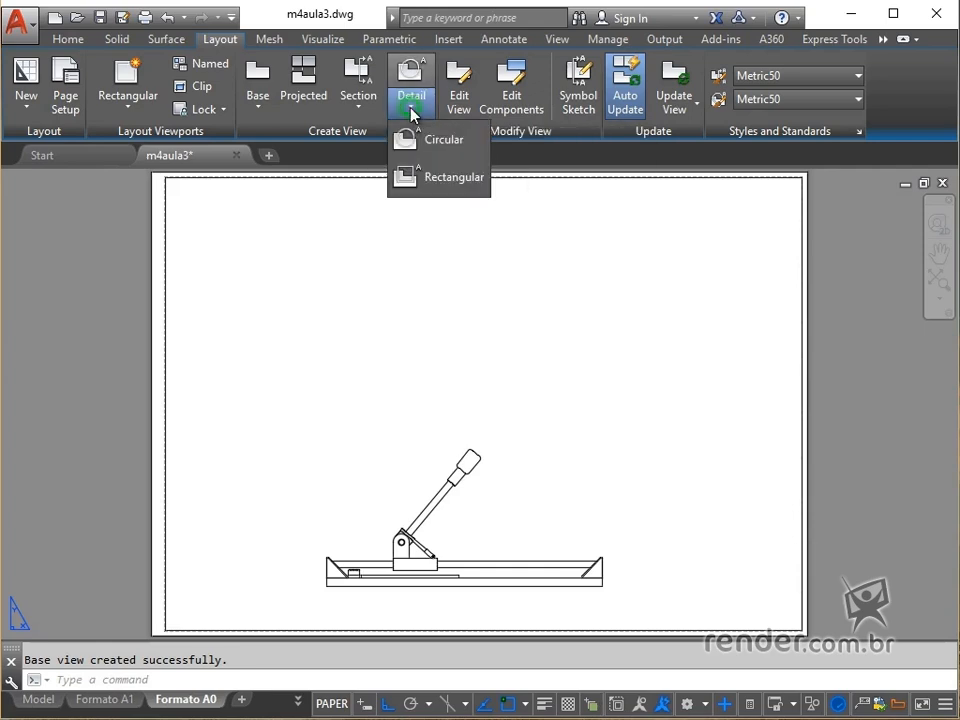
pyautogui.click(443, 146)
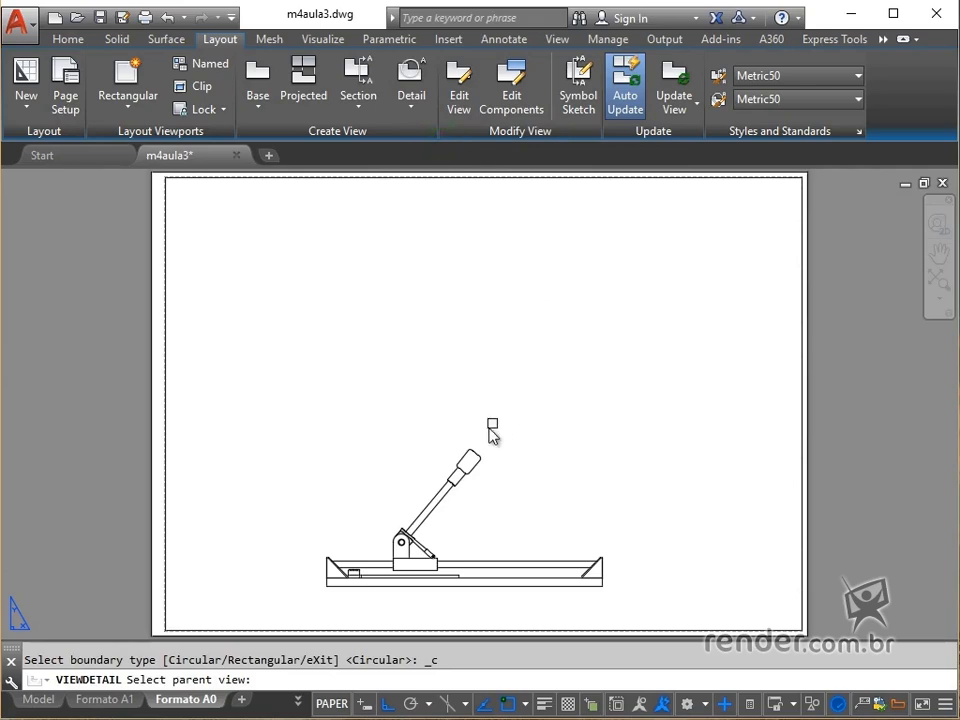
pyautogui.click(472, 453)
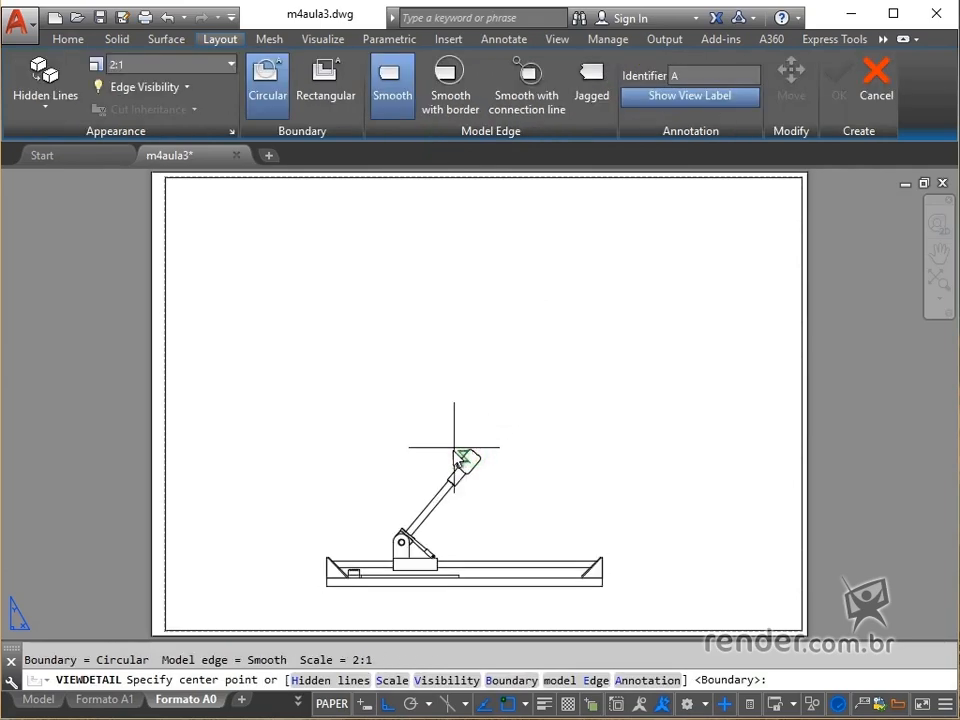
pyautogui.scroll(5, 415, 597)
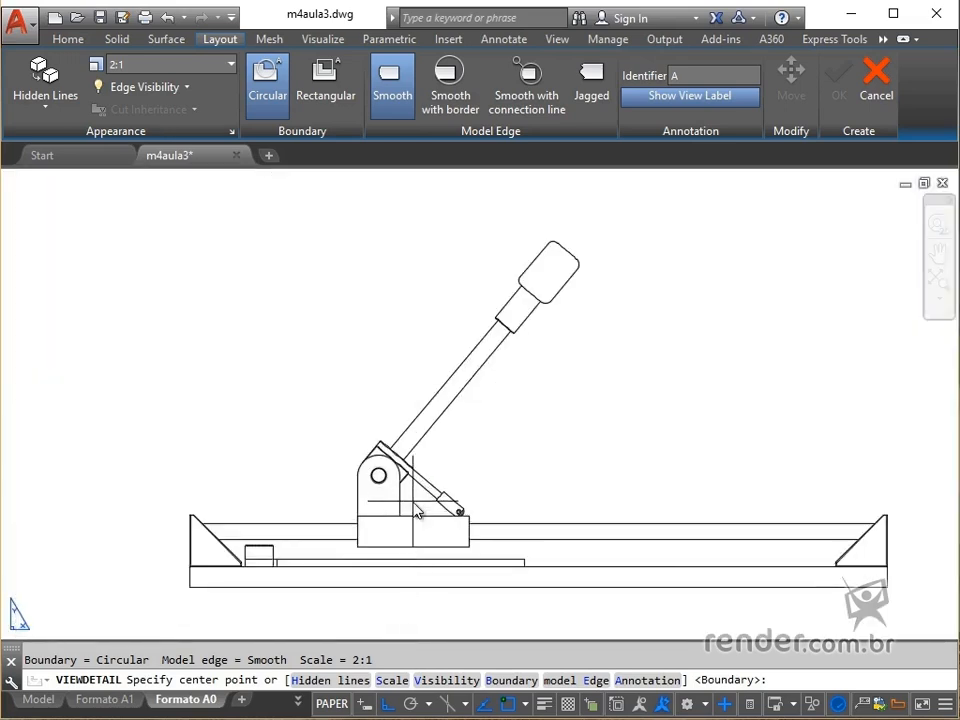
pyautogui.click(413, 501)
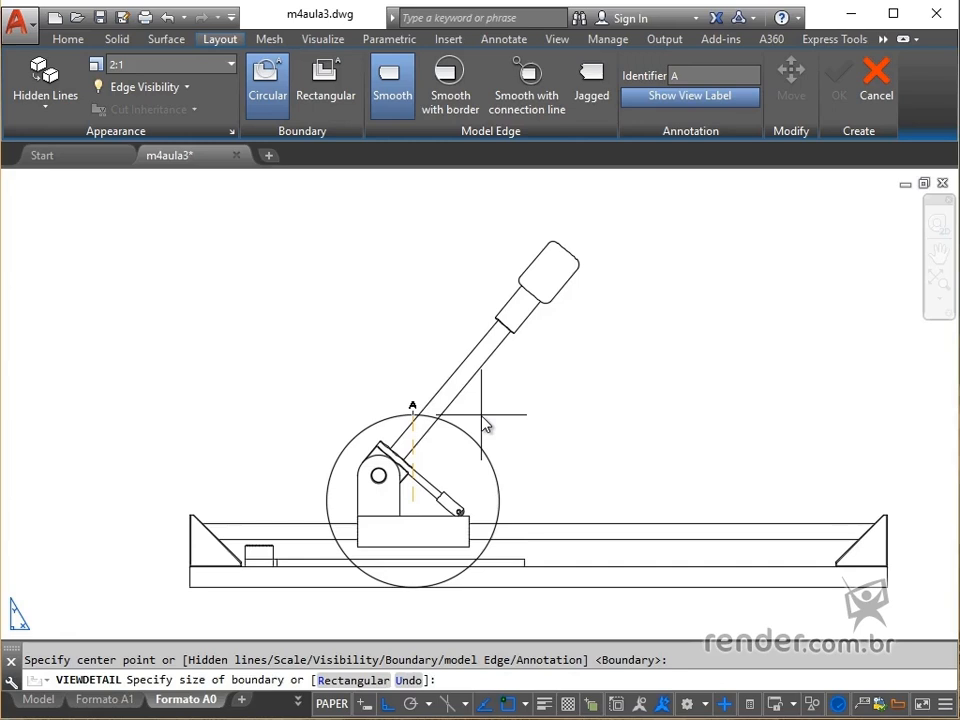
pyautogui.click(483, 414)
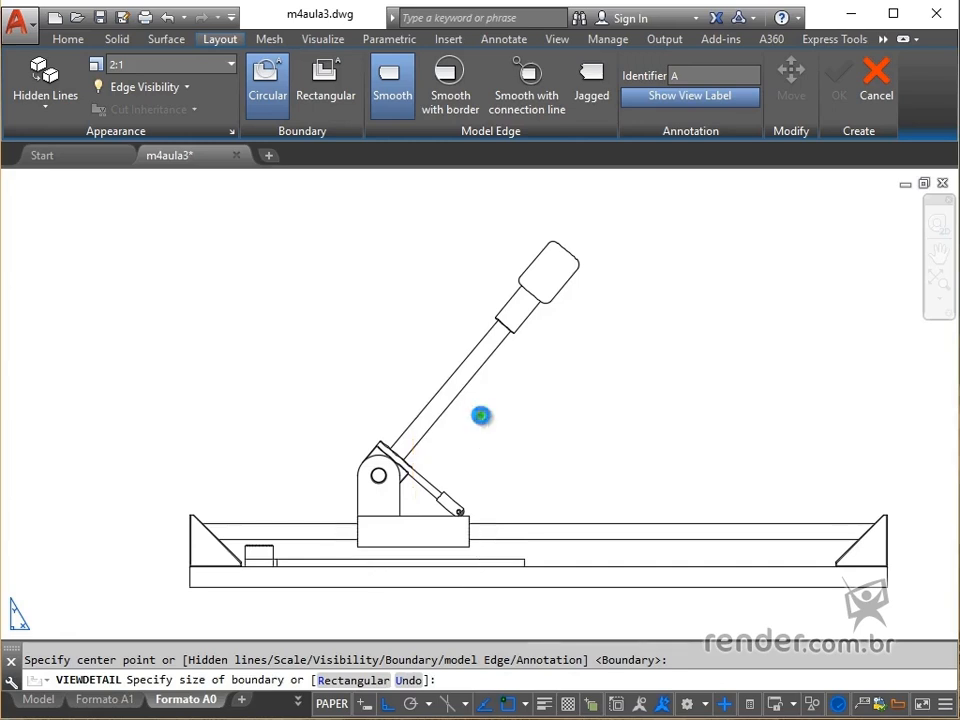
# Step: Set the circular detail to a smooth edge with connection line, visible lines only and 2:1 scale
pyautogui.scroll(-2, 500, 416)
pyautogui.moveTo(500, 416); pyautogui.dragTo(297, 520, button='middle')
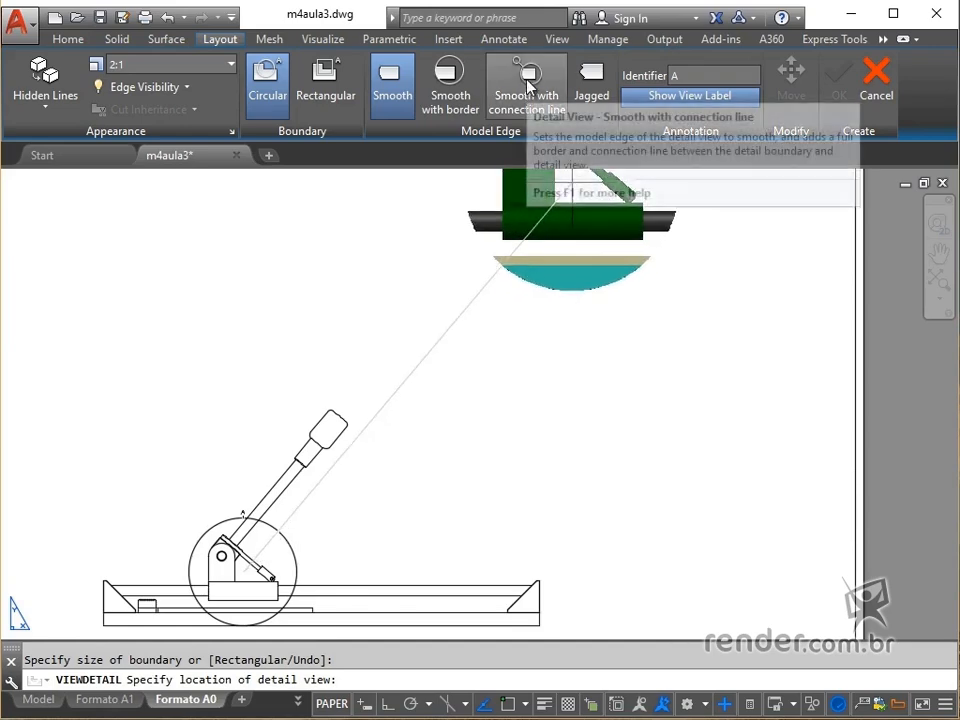
pyautogui.click(527, 84)
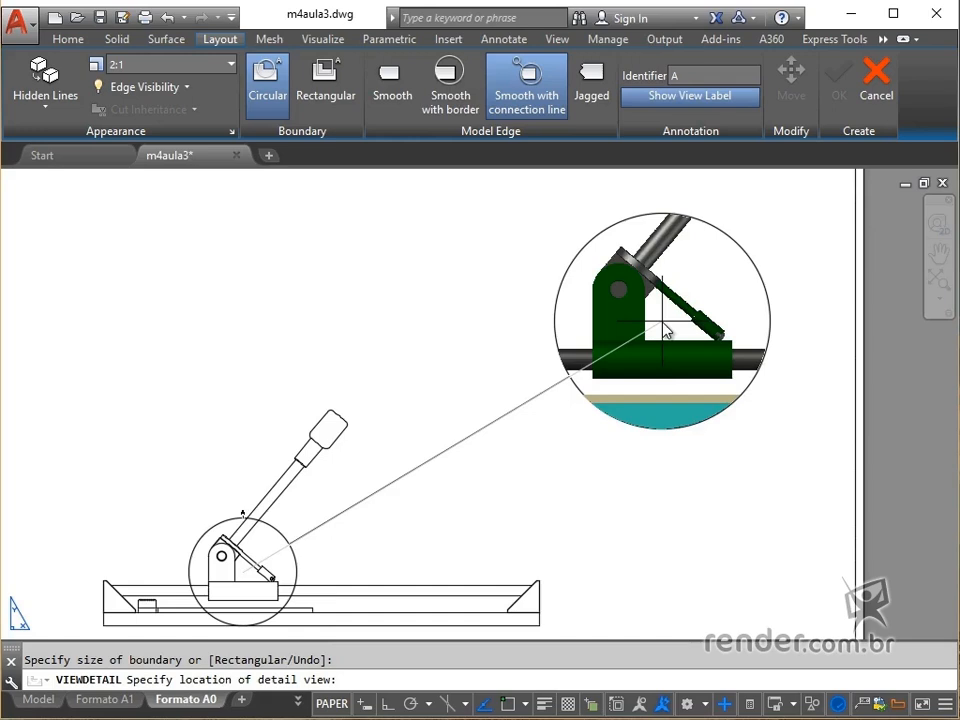
pyautogui.click(58, 102)
pyautogui.click(55, 184)
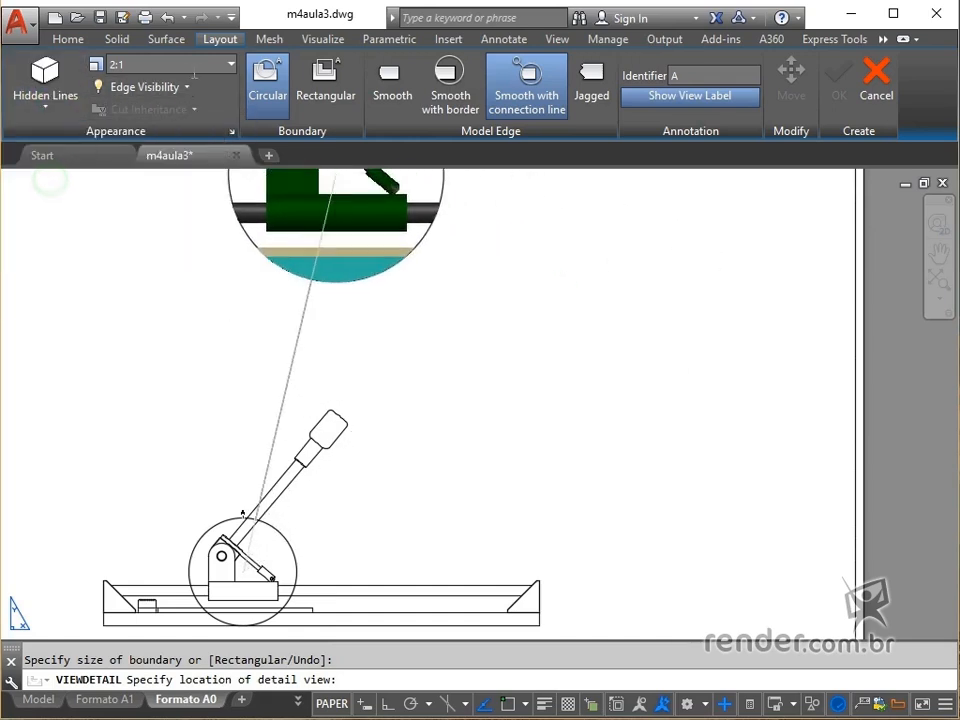
pyautogui.click(230, 63)
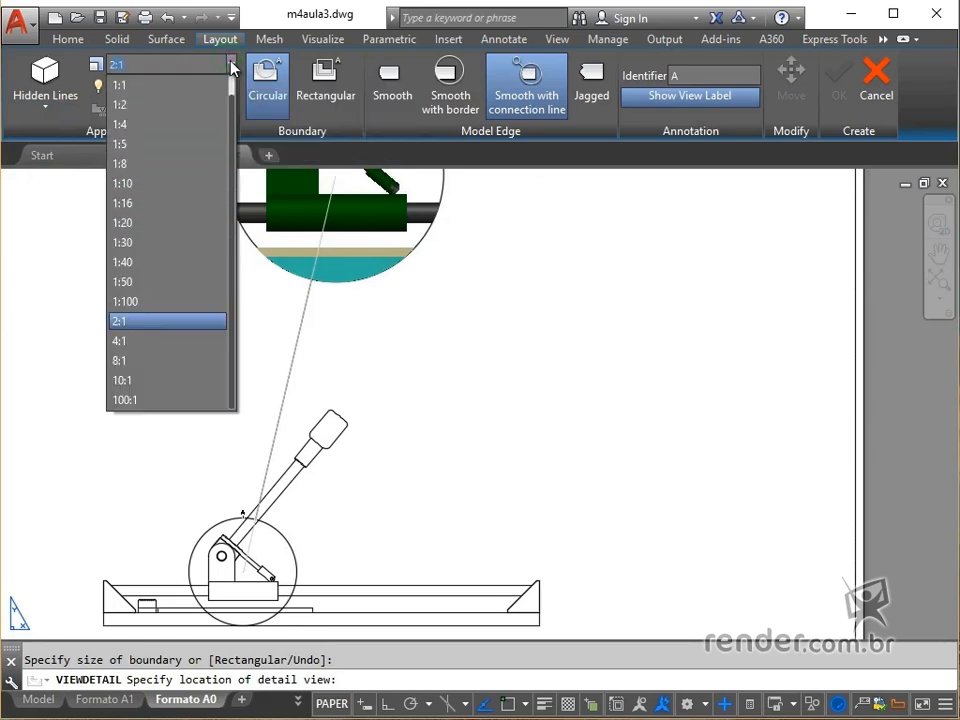
pyautogui.click(182, 322)
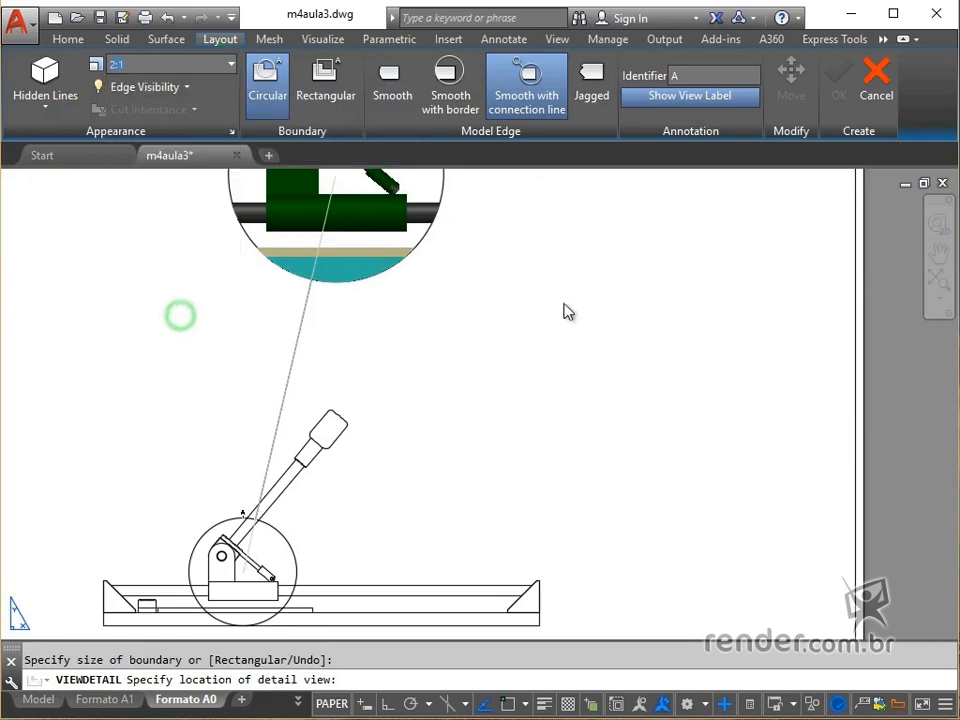
# Step: Place the circular detail view above and to the right of the base view and finish it
pyautogui.click(611, 284)
pyautogui.scroll(-2, 688, 455)
pyautogui.scroll(2, 688, 455)
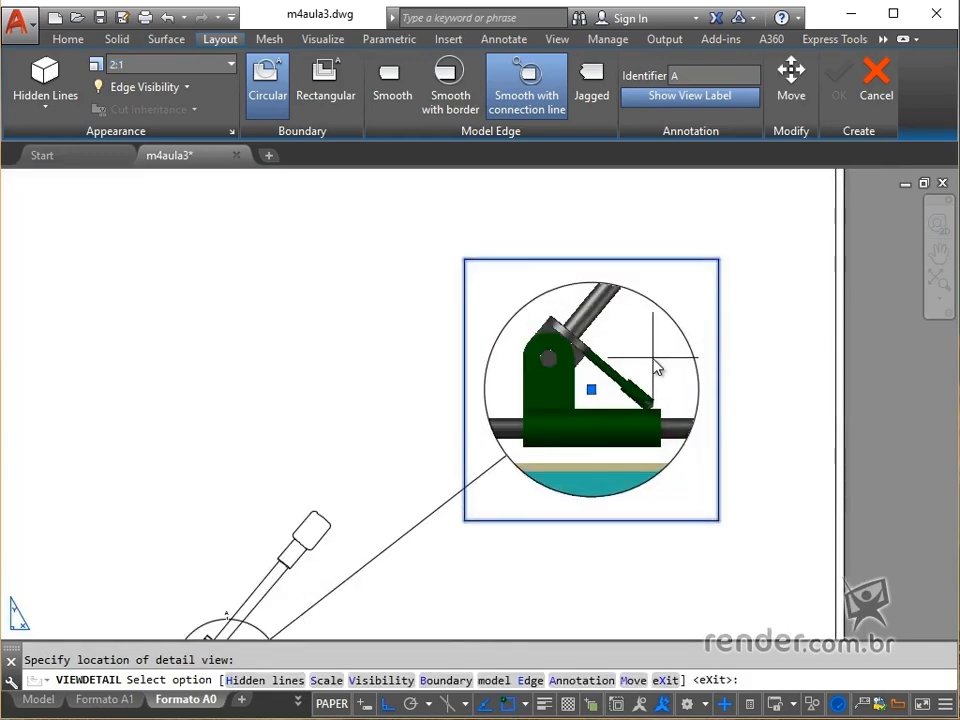
pyautogui.click(634, 345)
pyautogui.scroll(-1, 664, 351)
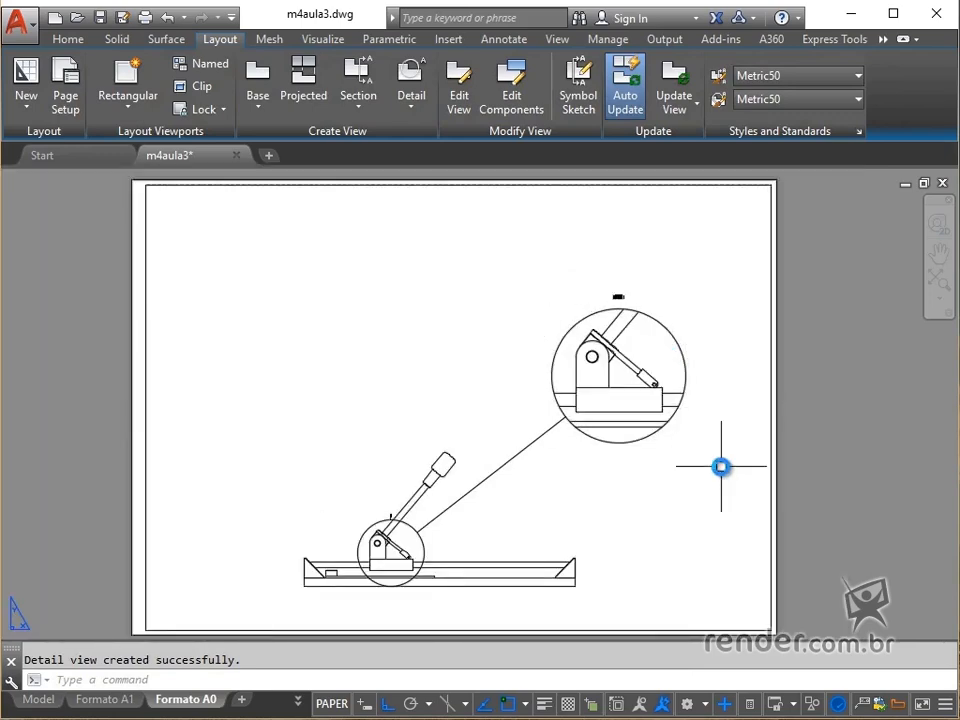
# Step: Start a rectangular detail view of the base view, with its boundary around the small block near the base's left end
pyautogui.scroll(4, 643, 396)
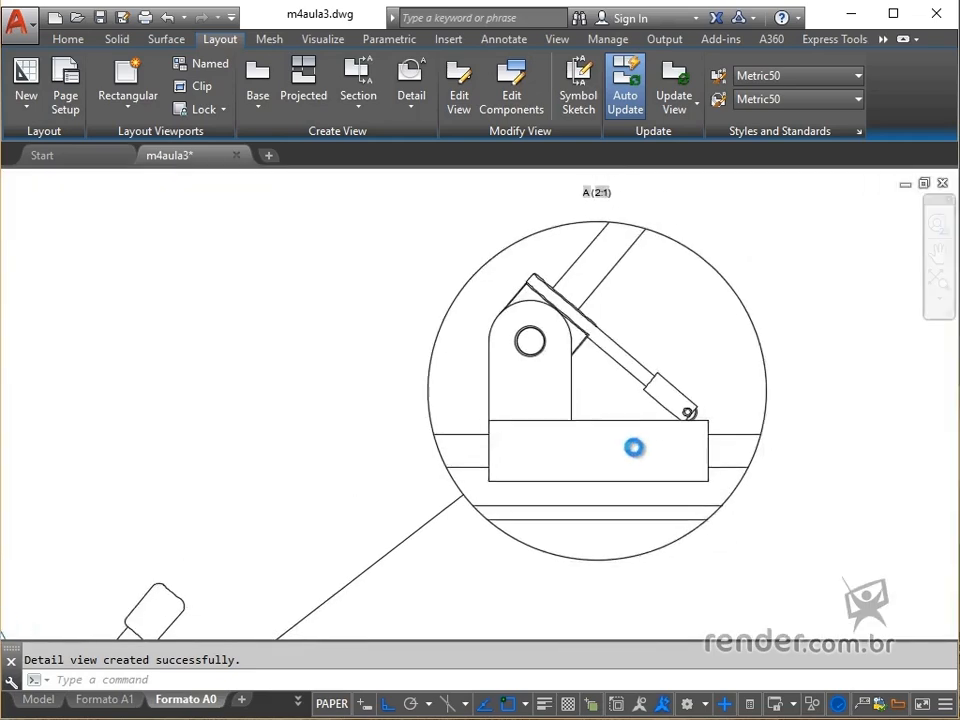
pyautogui.moveTo(634, 447); pyautogui.dragTo(594, 471, button='middle')
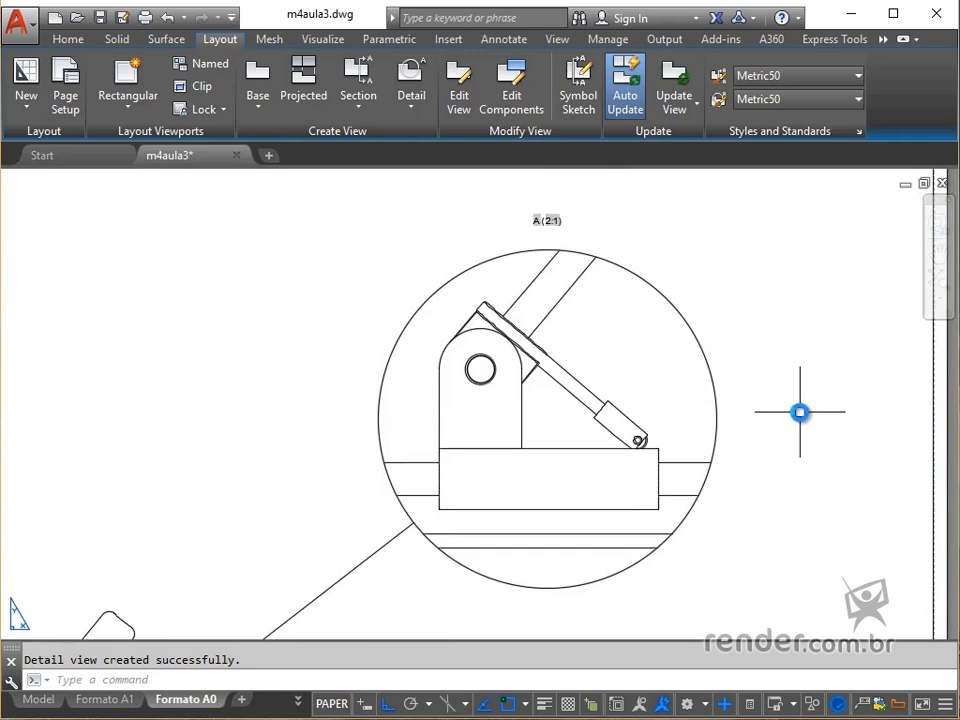
pyautogui.scroll(-4, 800, 412)
pyautogui.moveTo(671, 471); pyautogui.dragTo(583, 397, button='middle')
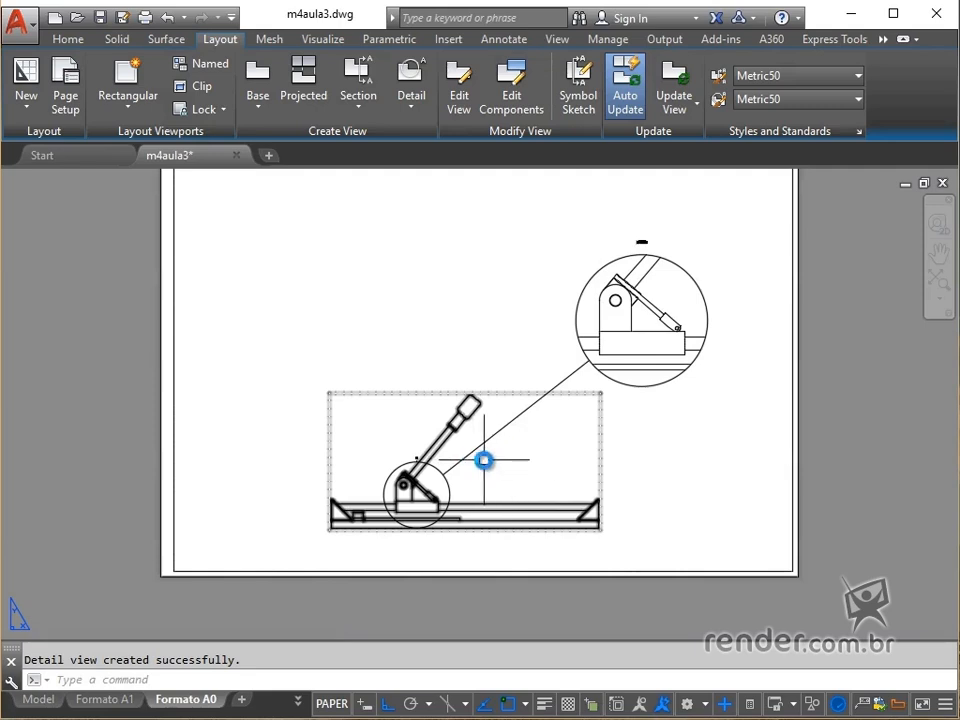
pyautogui.click(409, 116)
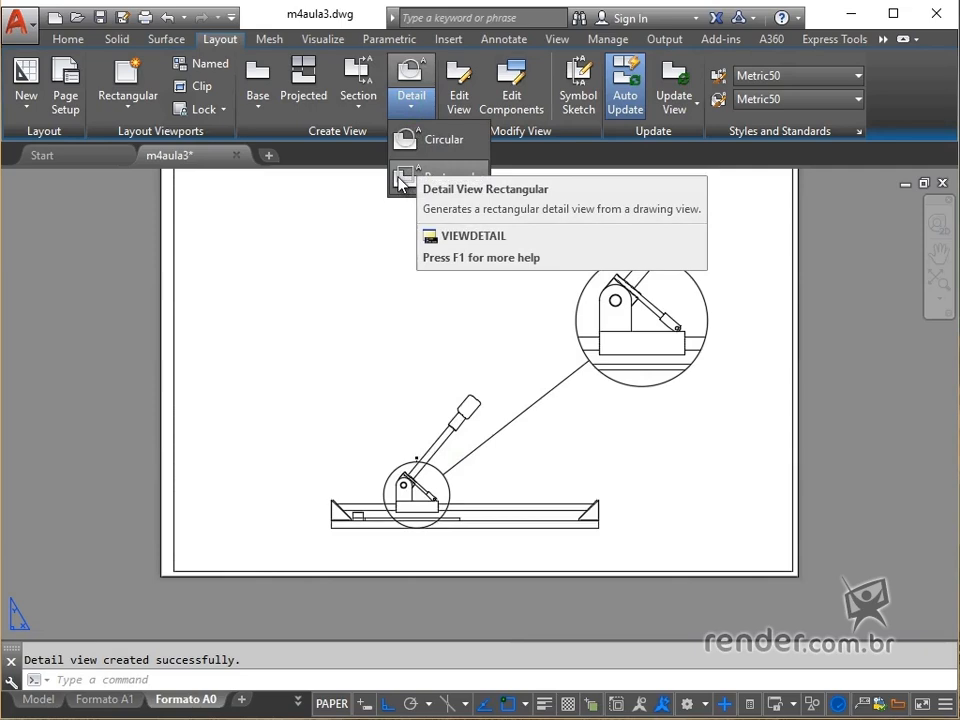
pyautogui.click(399, 180)
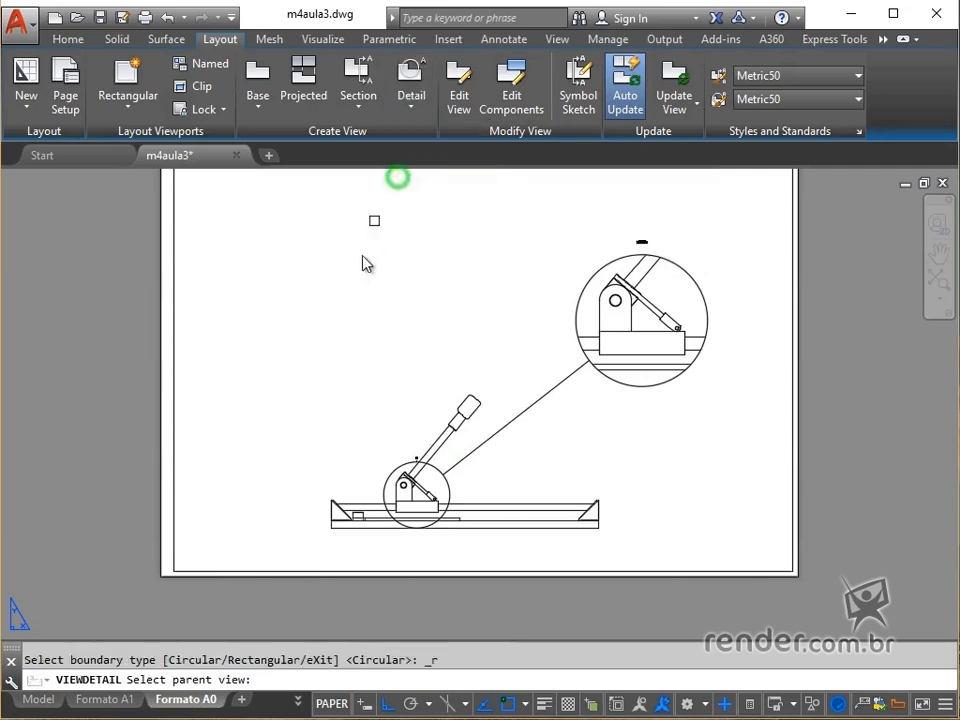
pyautogui.click(392, 463)
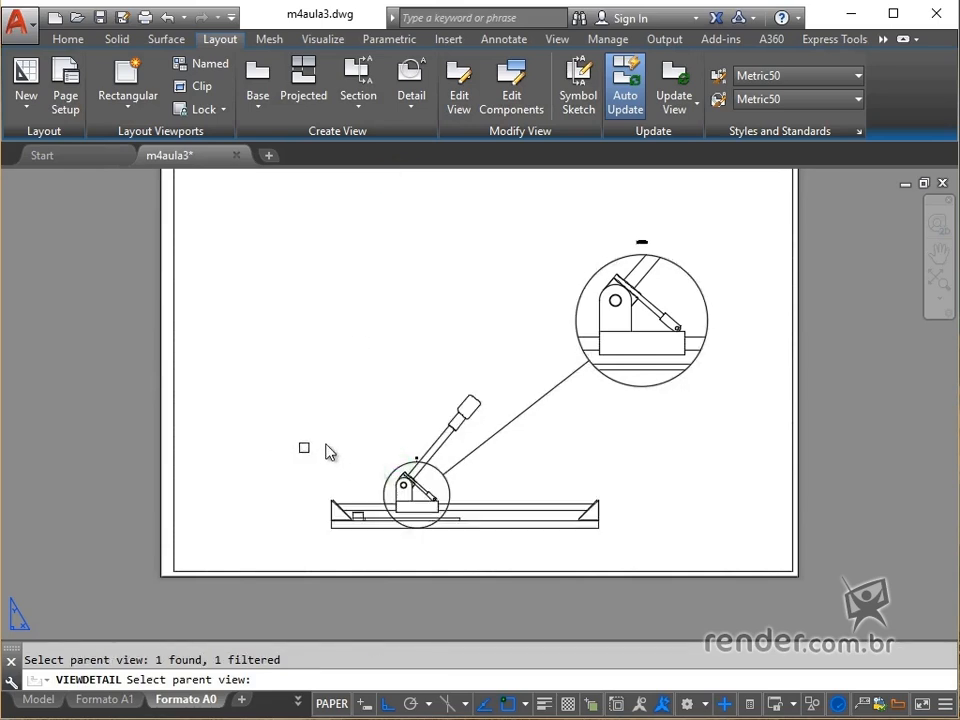
pyautogui.press('Return')
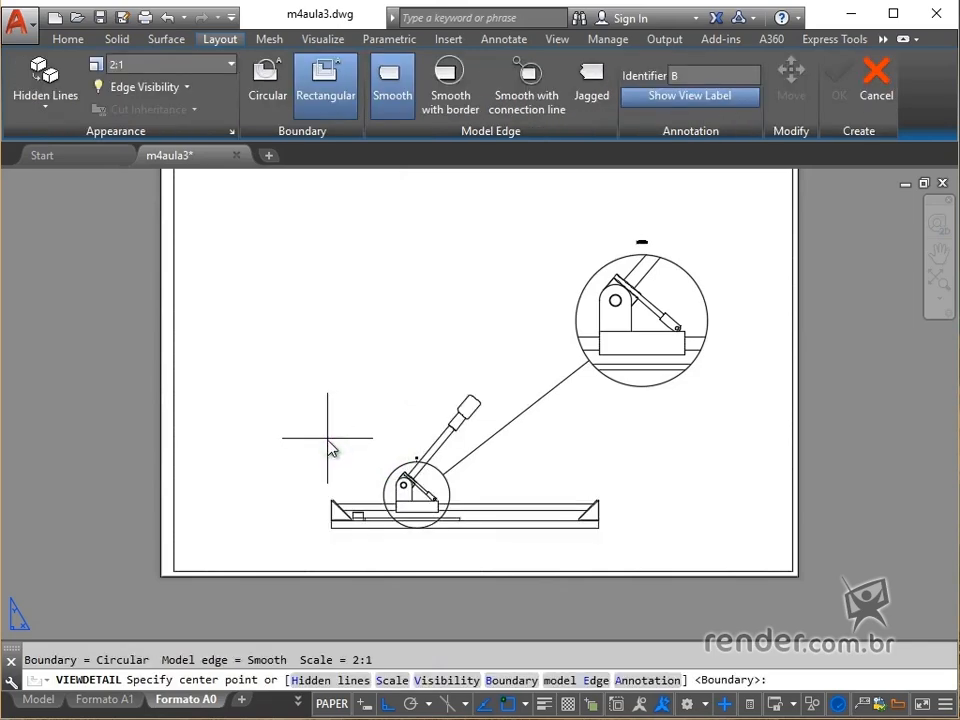
pyautogui.scroll(4, 325, 543)
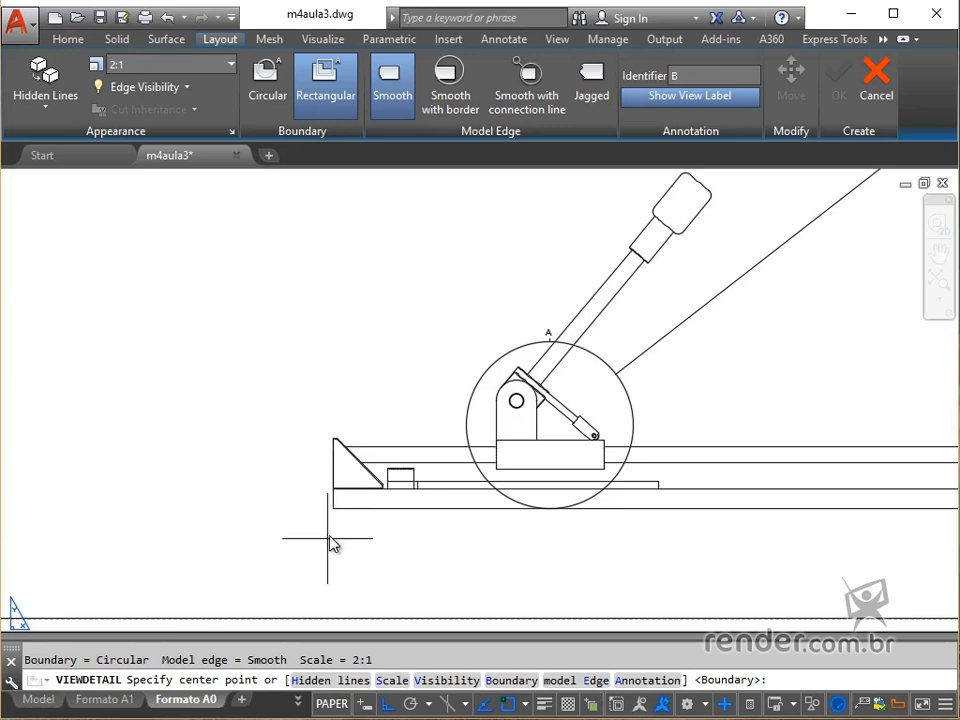
pyautogui.click(397, 482)
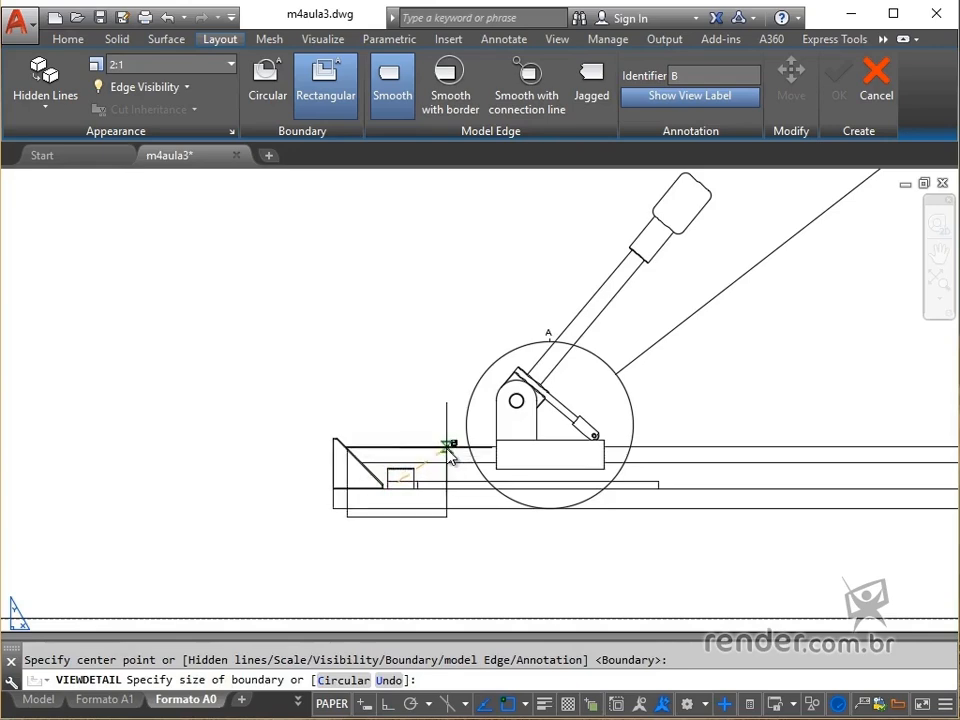
pyautogui.click(449, 446)
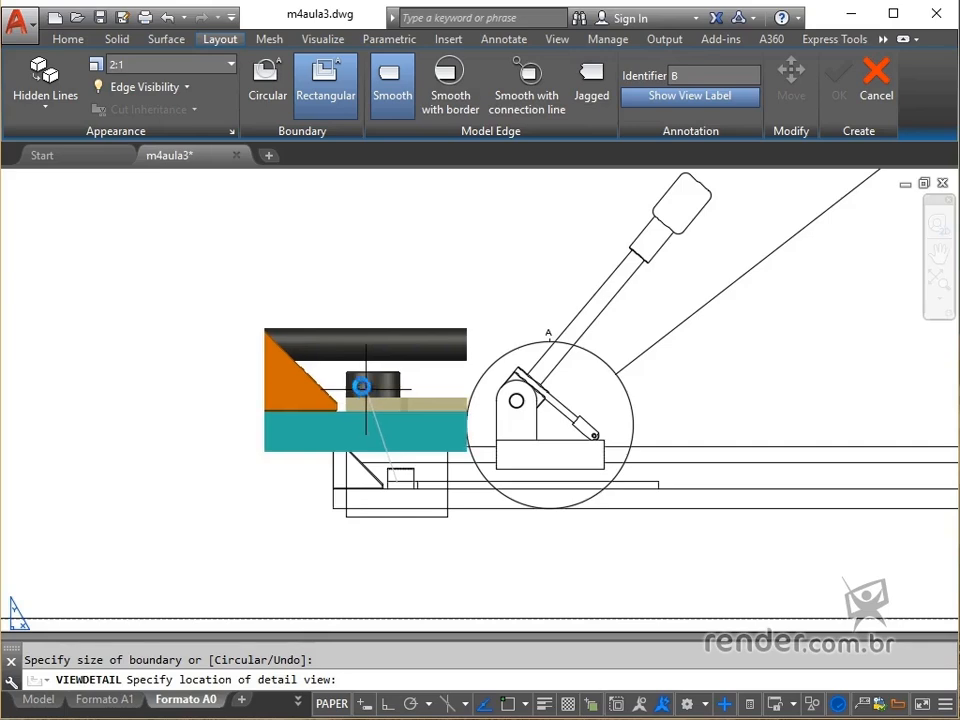
# Step: Set the rectangular detail's edge to smooth with connection line and place the view near the sheet's upper-left corner
pyautogui.moveTo(331, 367); pyautogui.dragTo(397, 545, button='middle')
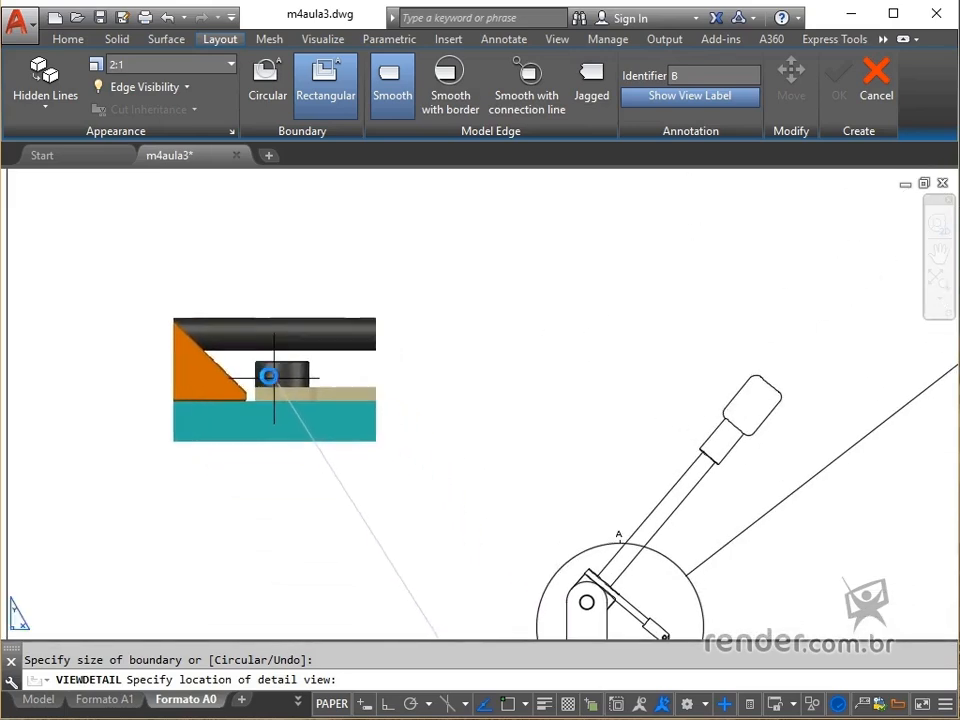
pyautogui.scroll(-2, 249, 362)
pyautogui.scroll(3, 289, 424)
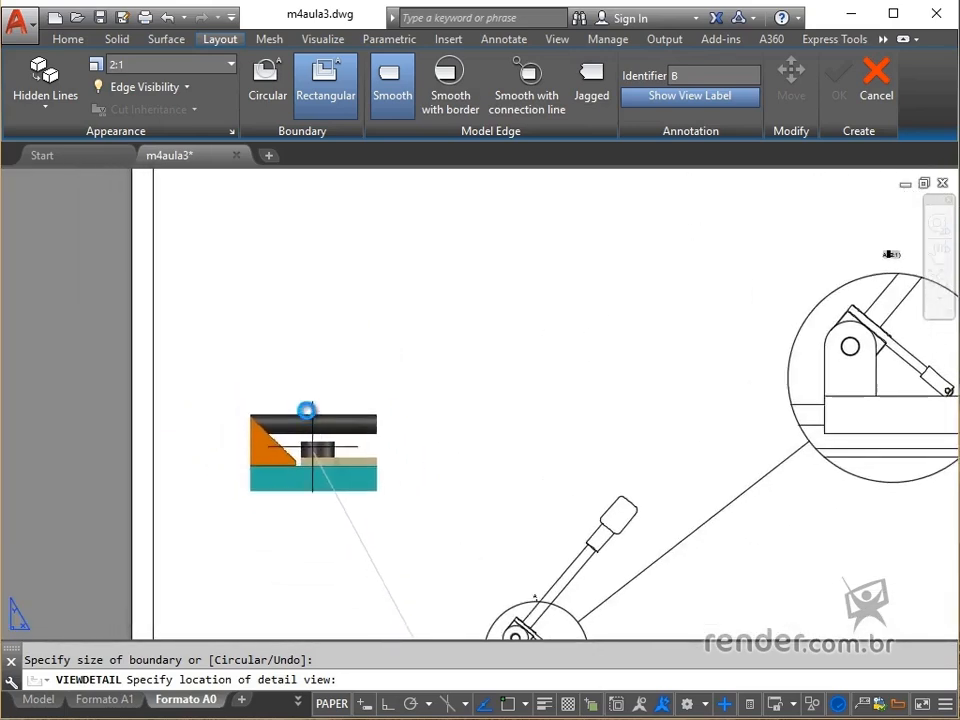
pyautogui.moveTo(339, 360); pyautogui.dragTo(339, 460, button='middle')
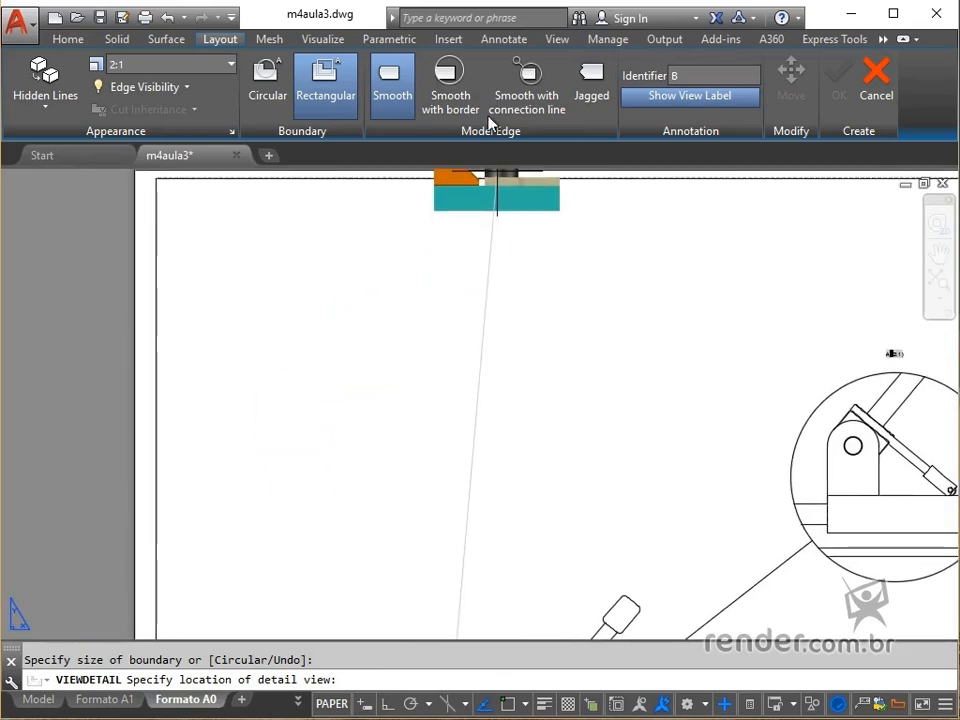
pyautogui.click(519, 79)
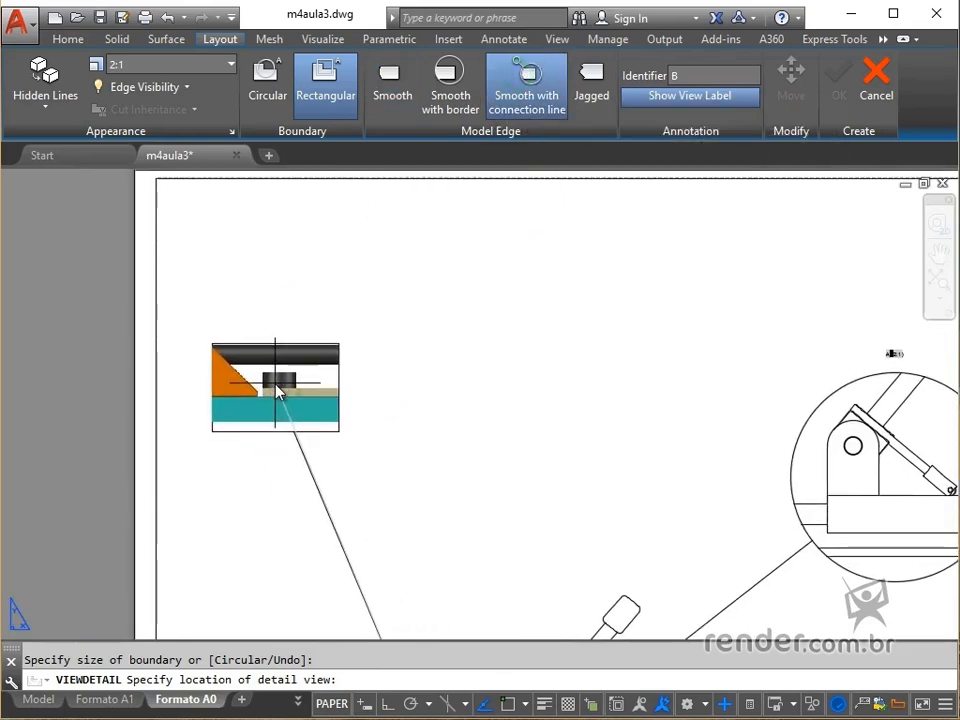
pyautogui.click(282, 385)
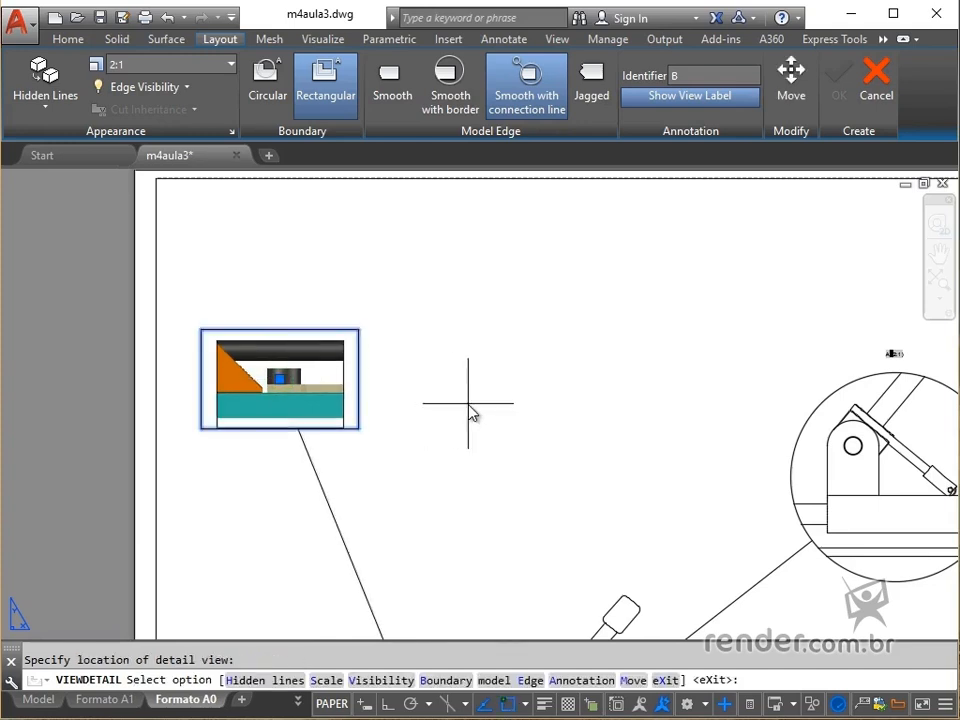
pyautogui.press('Return')
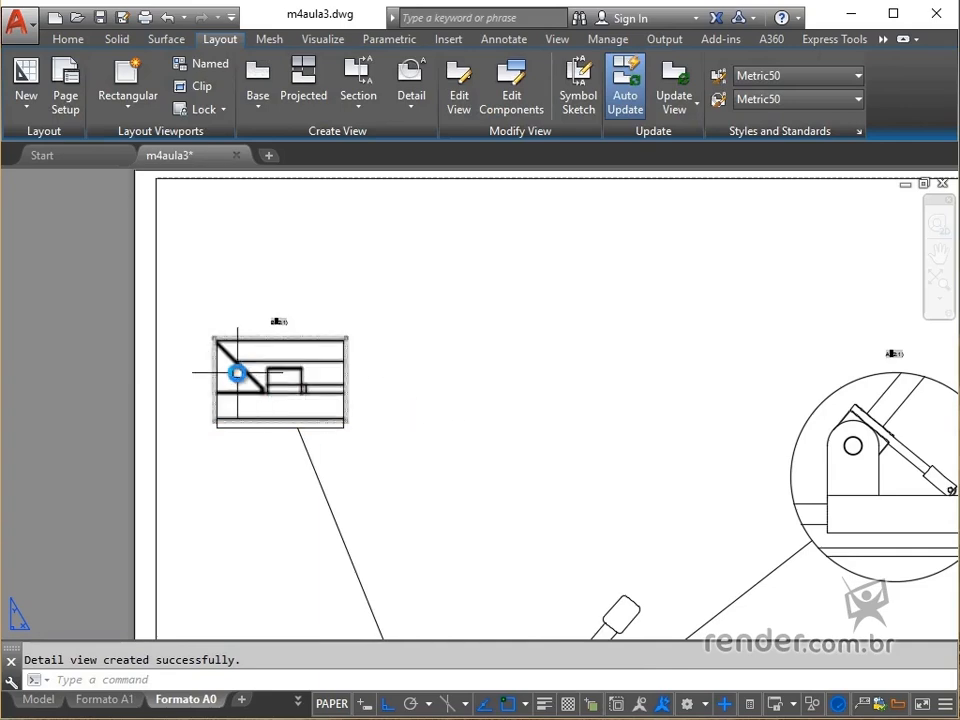
# Step: Edit the rectangular detail view to be shaded with visible lines, keeping the smooth edge with connection line
pyautogui.scroll(4, 240, 390)
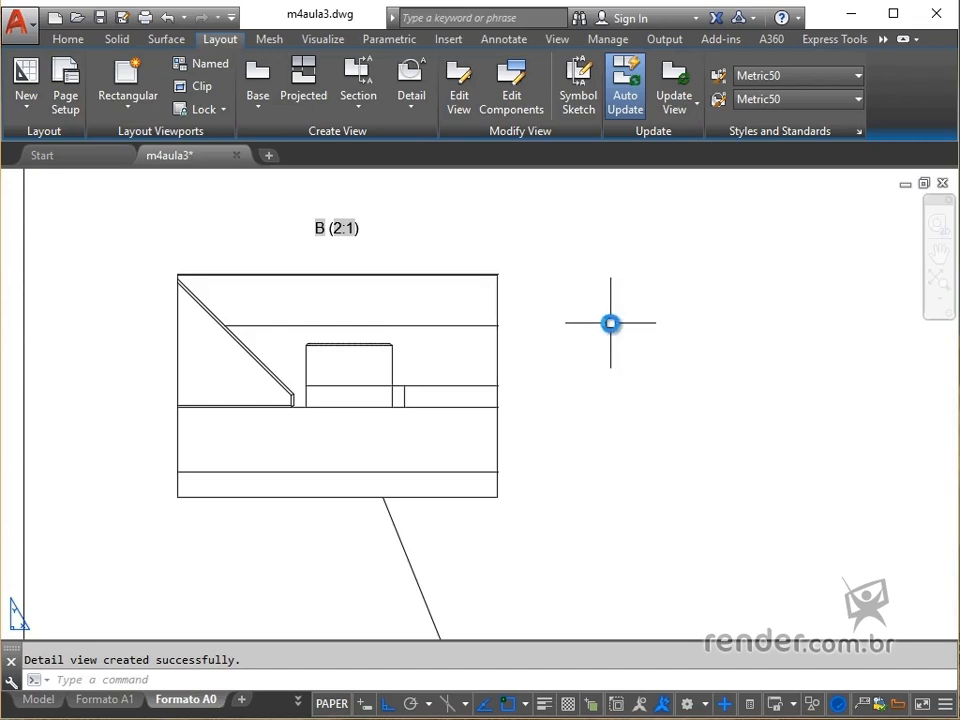
pyautogui.click(417, 325)
pyautogui.doubleClick(417, 325)
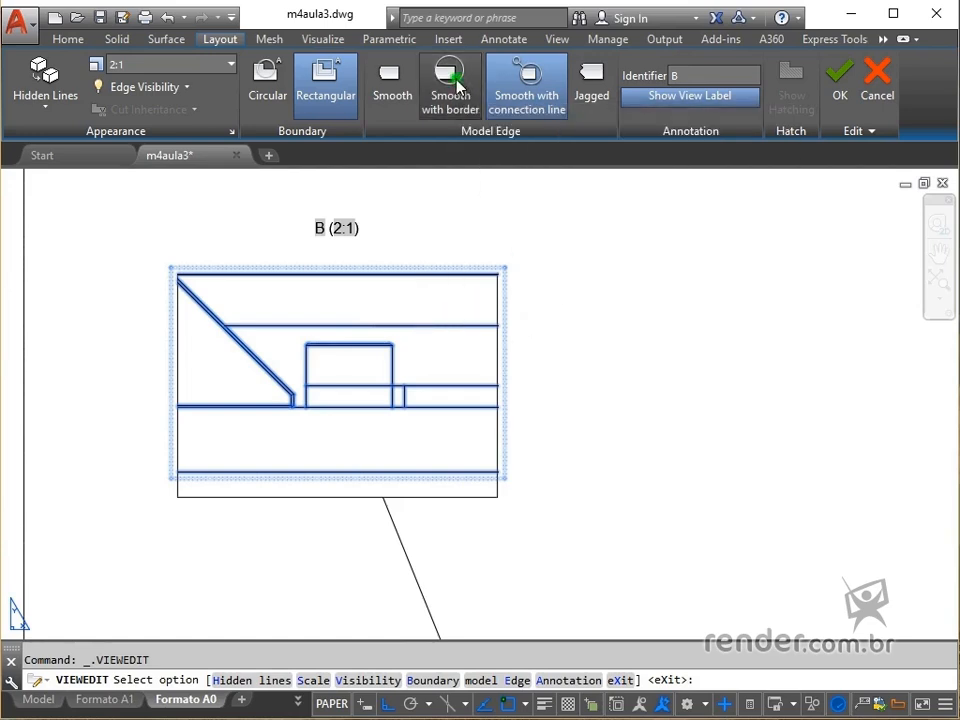
pyautogui.click(468, 98)
pyautogui.click(522, 100)
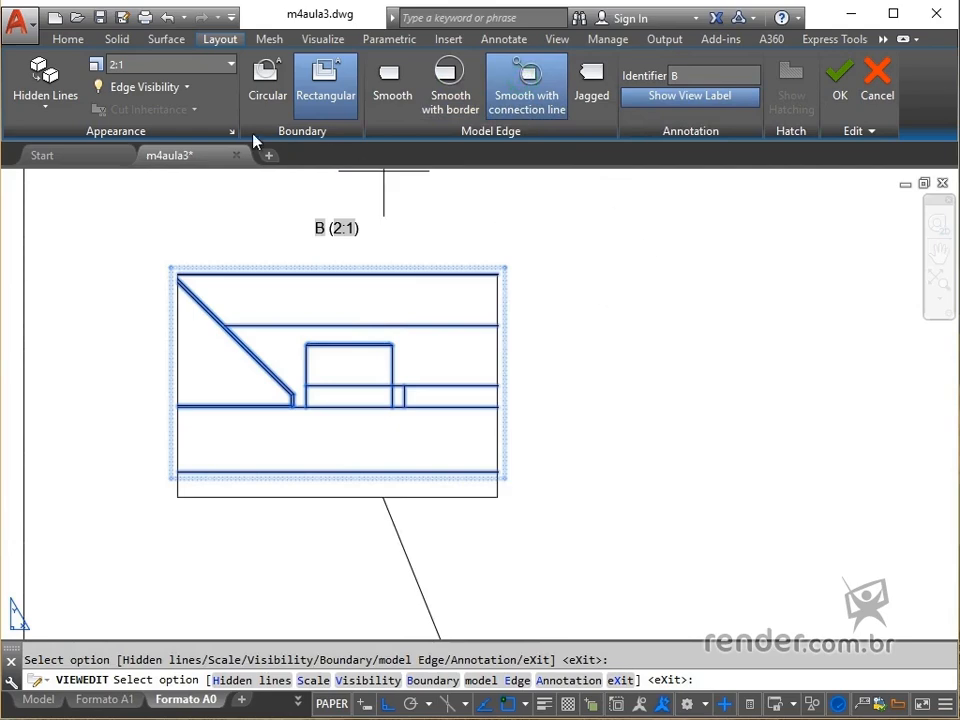
pyautogui.click(44, 110)
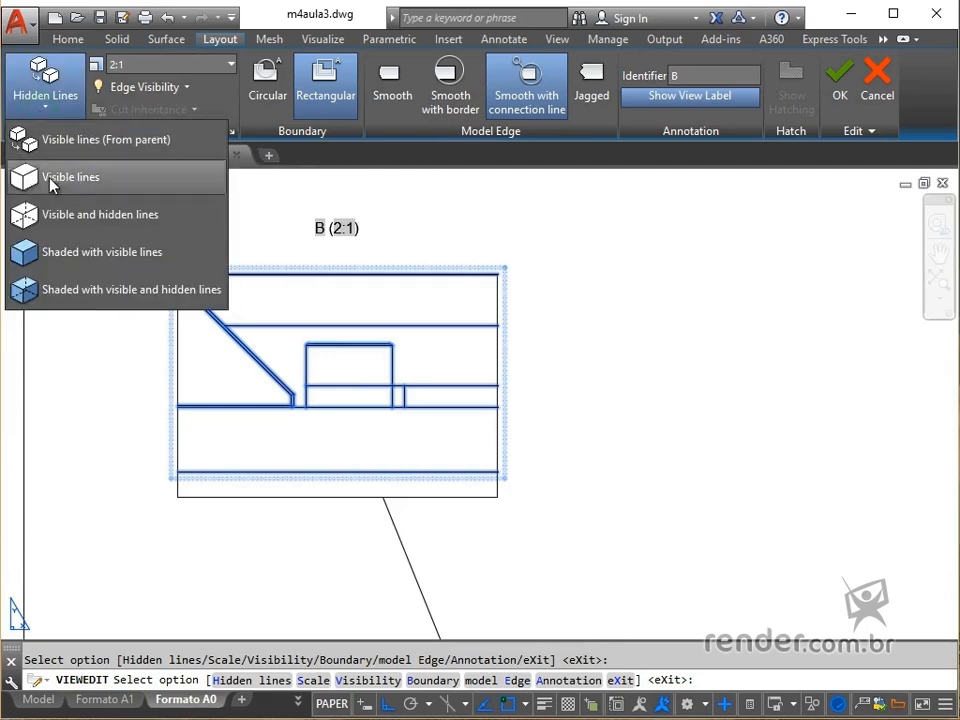
pyautogui.click(68, 249)
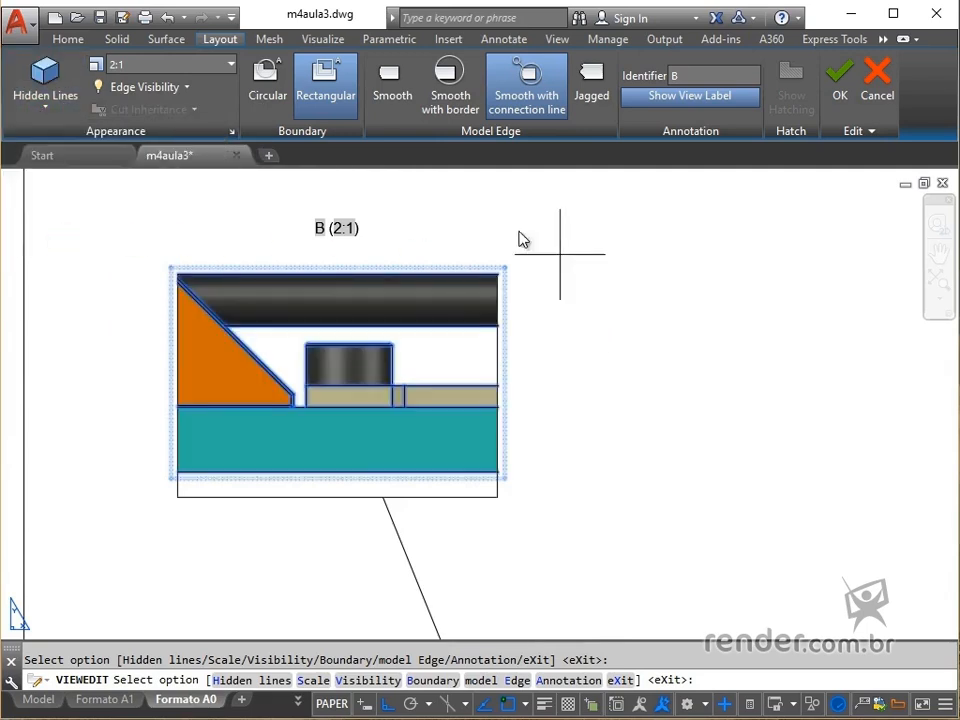
# Step: Try a 4:1 scale on the rectangular detail view and check its size against the sheet border
pyautogui.click(231, 64)
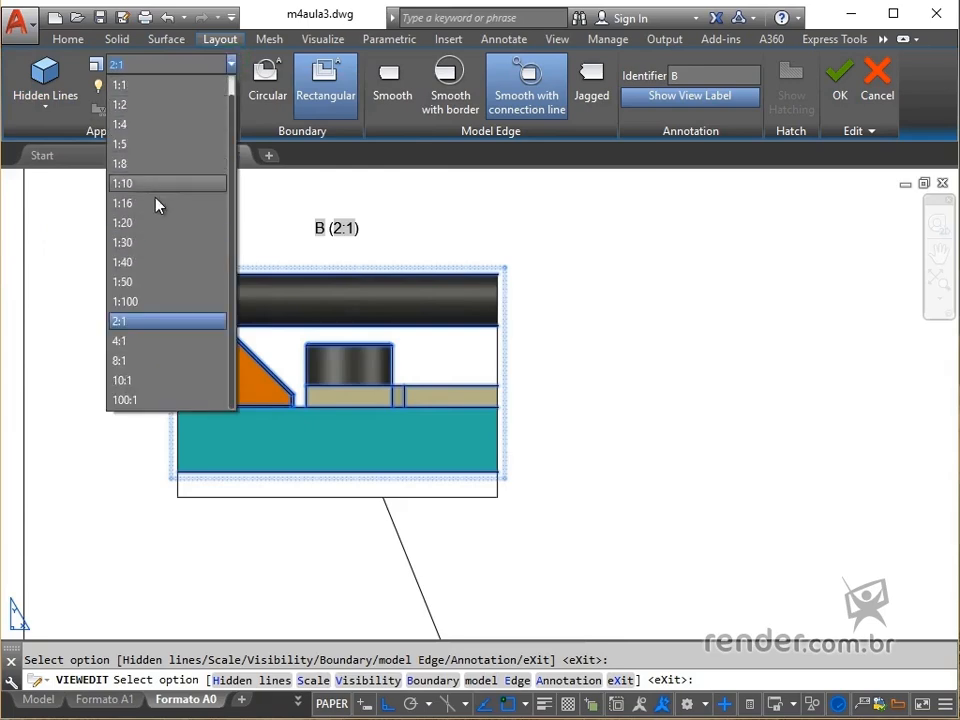
pyautogui.click(136, 341)
pyautogui.scroll(3, 420, 392)
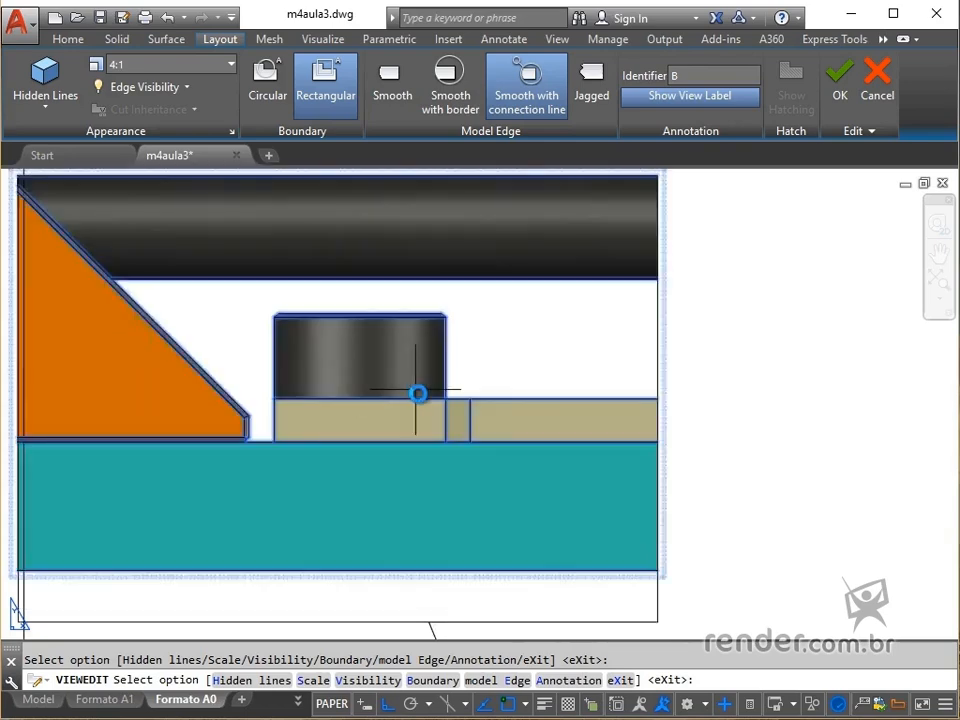
pyautogui.scroll(-4, 446, 392)
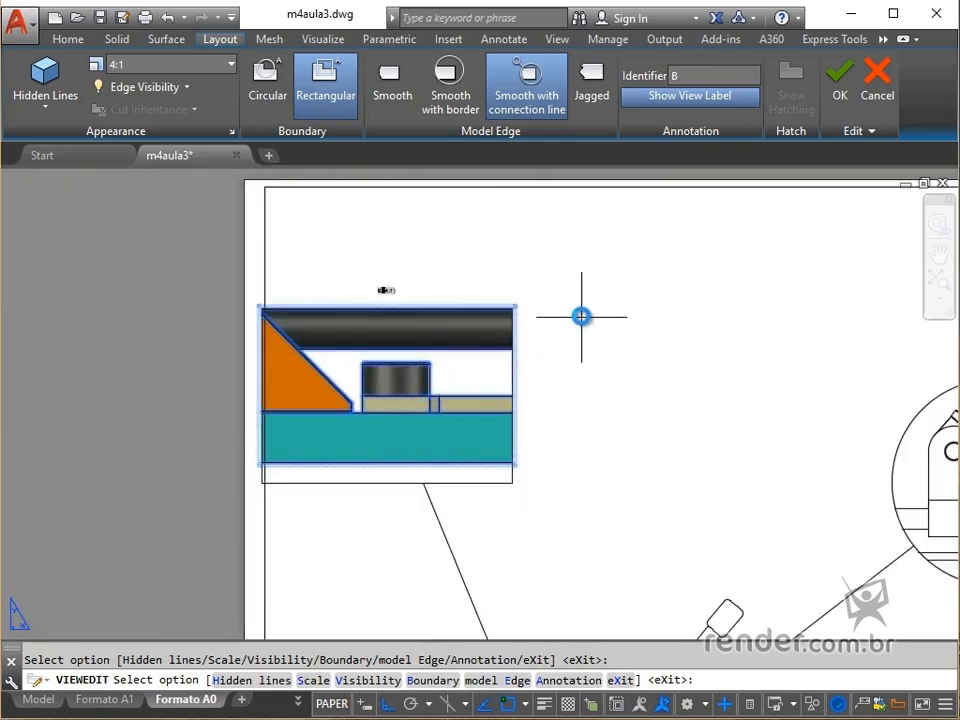
pyautogui.scroll(2, 332, 254)
pyautogui.scroll(-3, 355, 256)
pyautogui.moveTo(360, 257); pyautogui.dragTo(174, 236, button='middle')
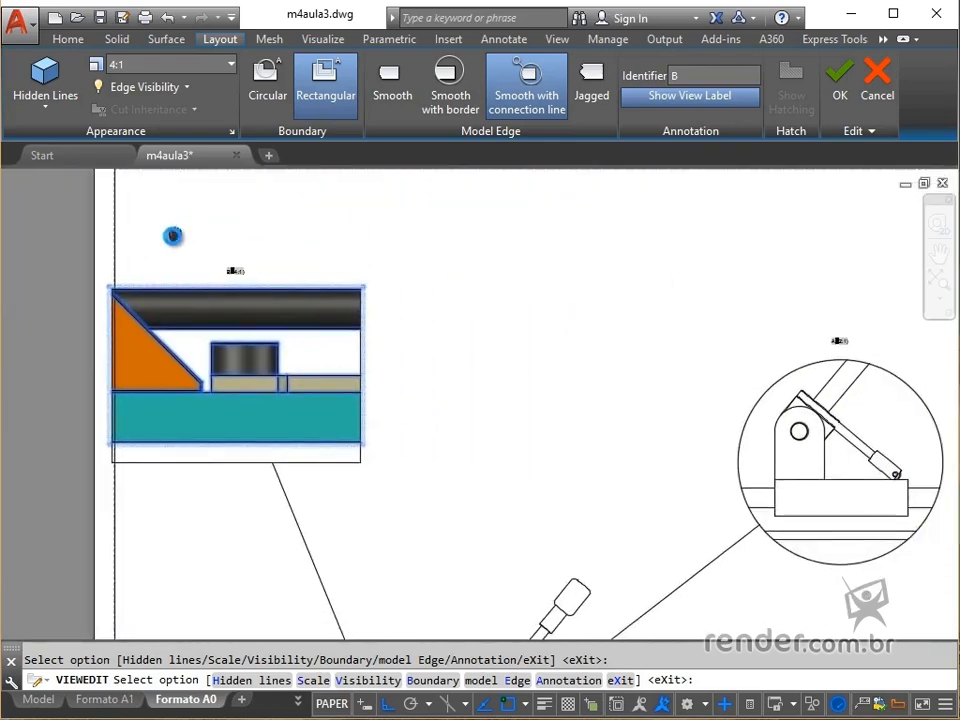
# Step: Try a 1:2 scale on the rectangular detail view and restore it to 2:1
pyautogui.click(231, 64)
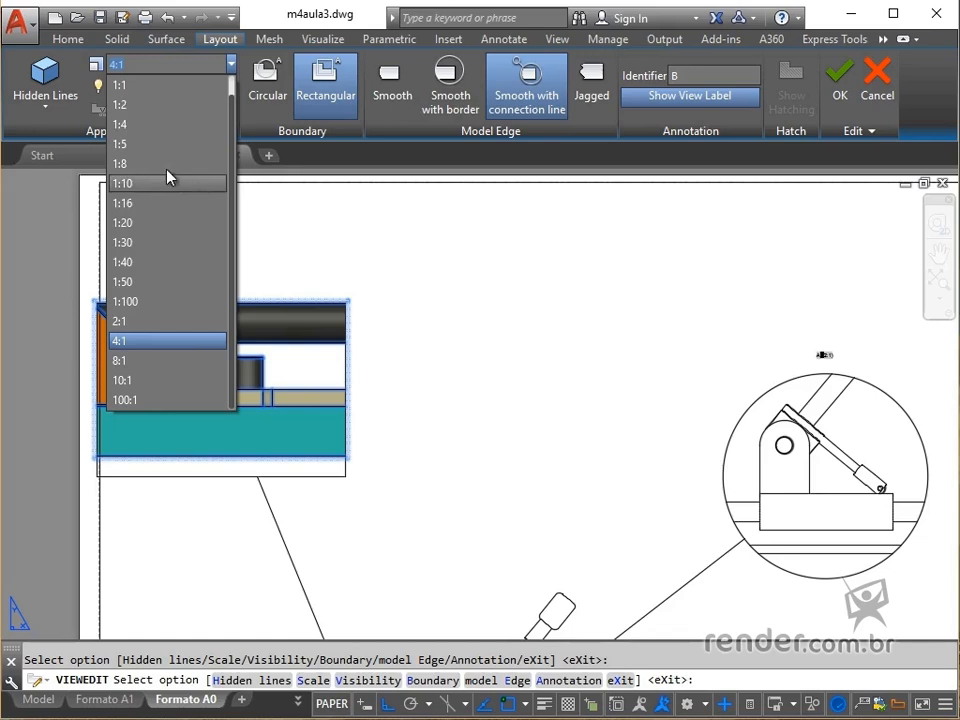
pyautogui.click(138, 104)
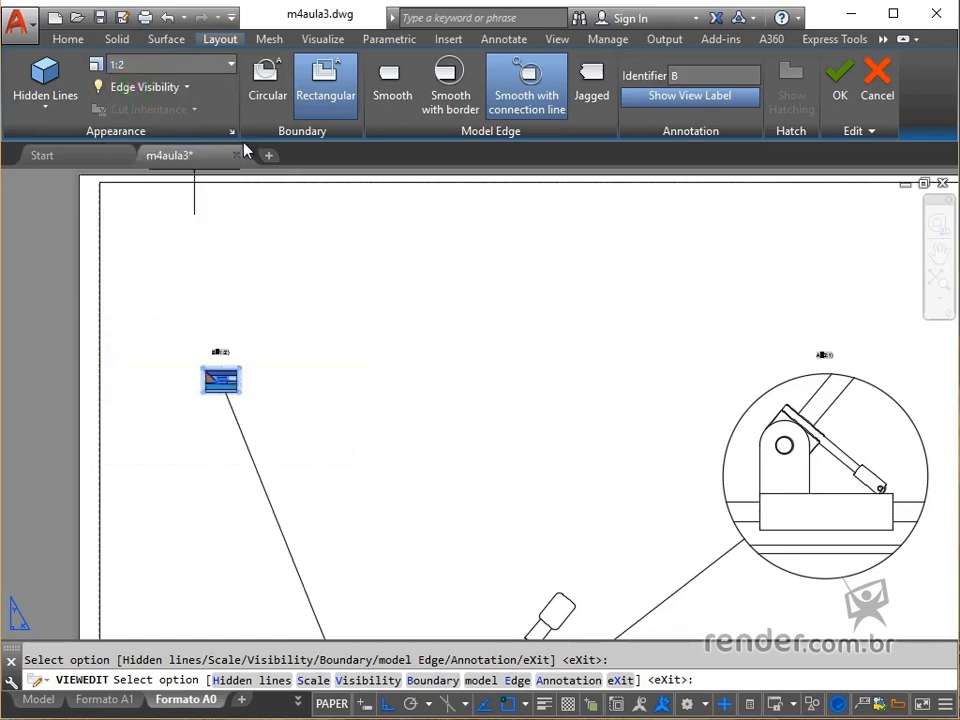
pyautogui.click(230, 64)
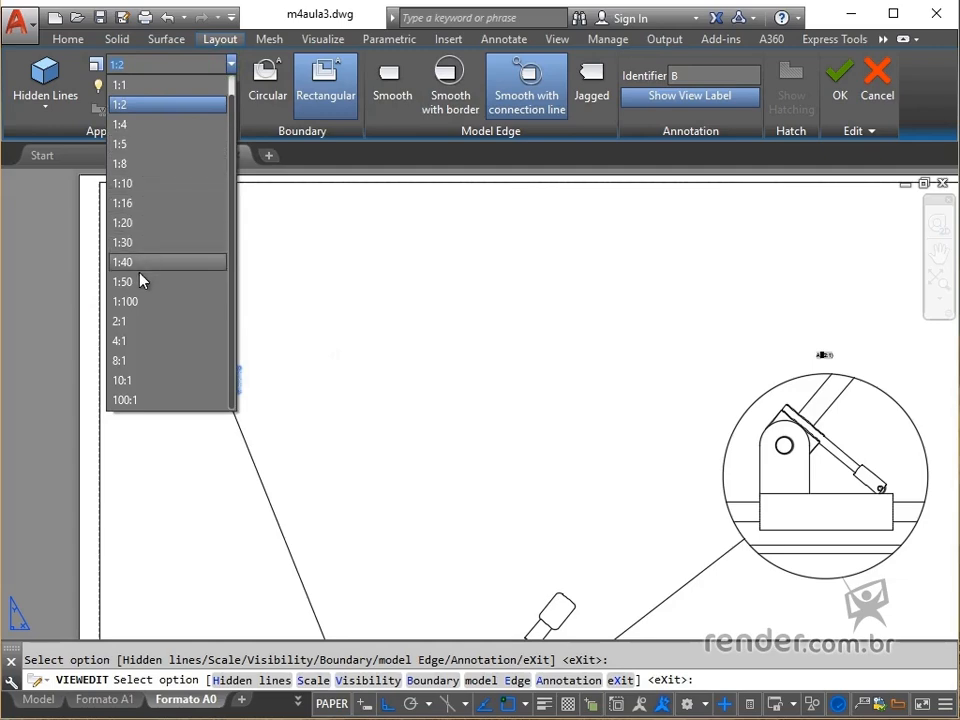
pyautogui.click(138, 321)
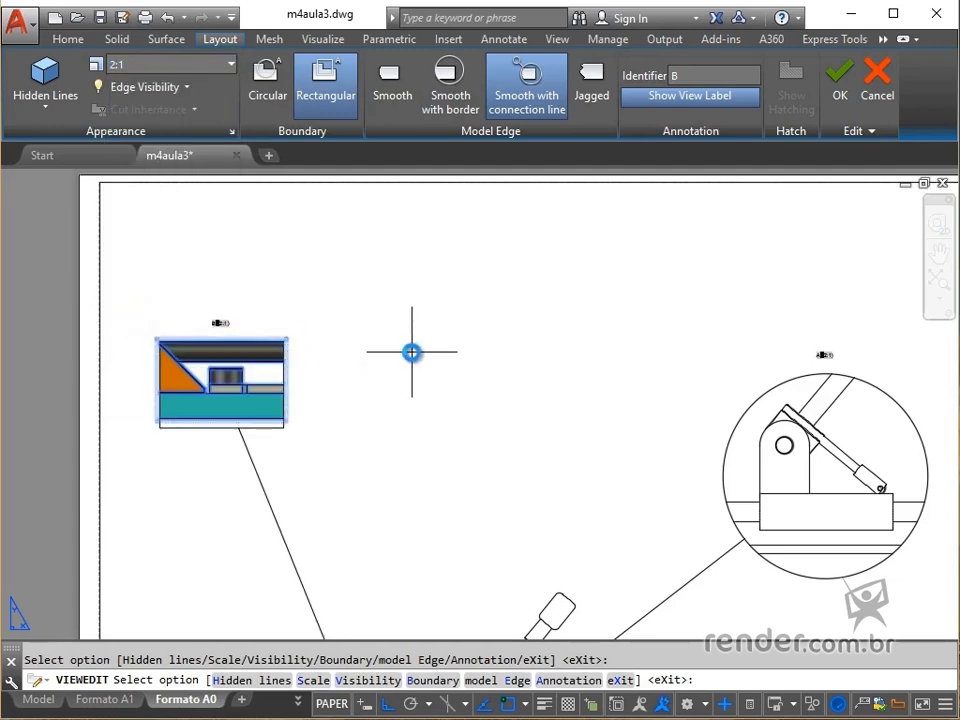
pyautogui.moveTo(407, 337); pyautogui.dragTo(424, 298, button='middle')
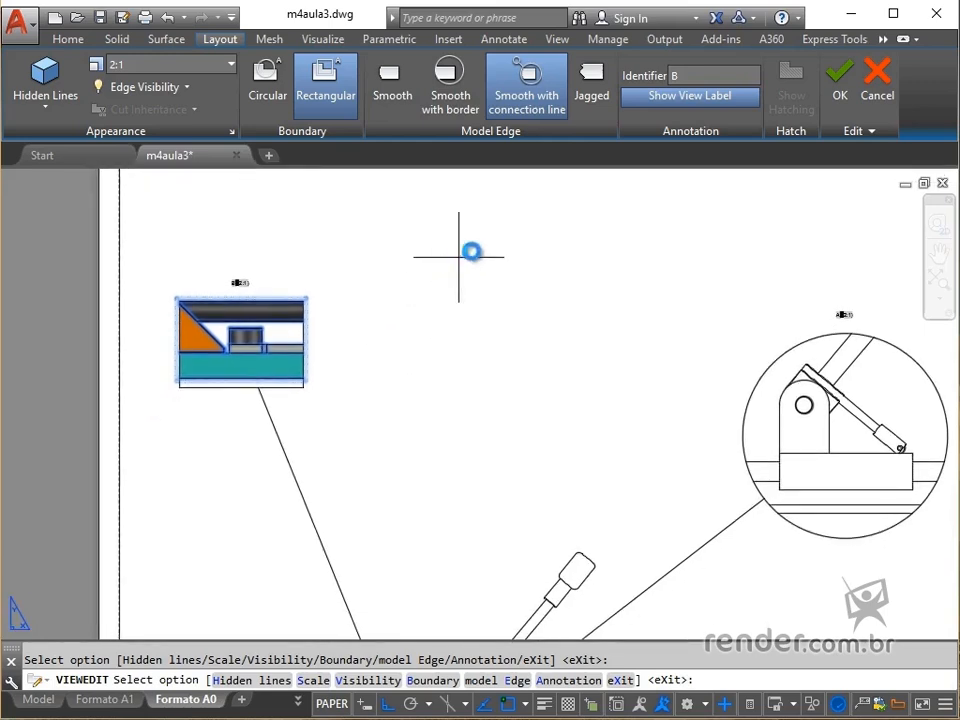
# Step: Switch the detail view's boundary to circular and back to rectangular, and leave view editing
pyautogui.click(277, 114)
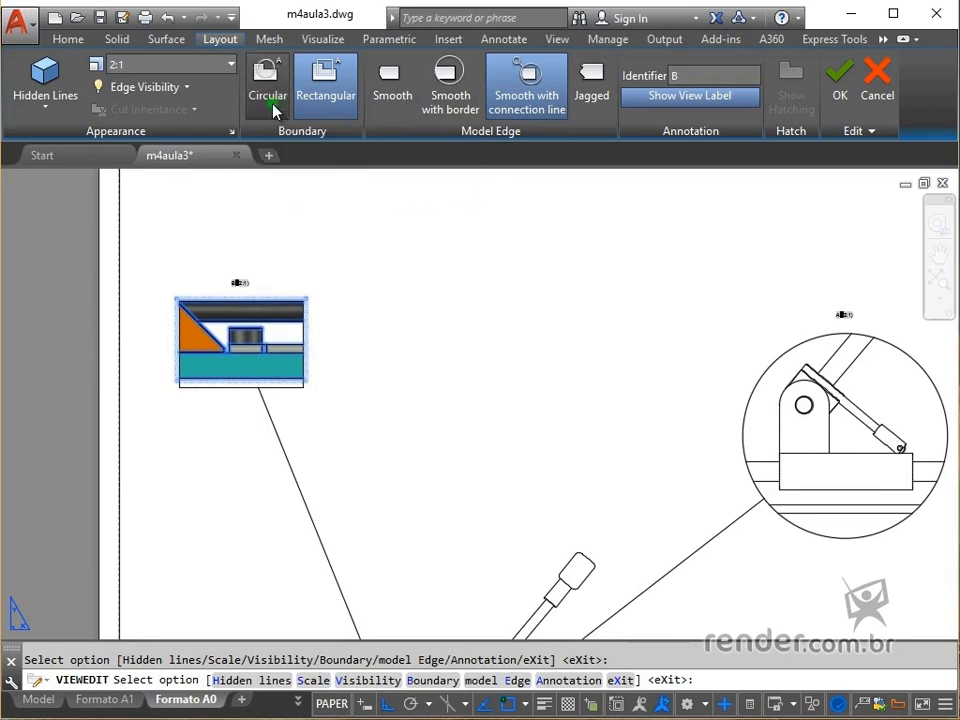
pyautogui.scroll(4, 255, 381)
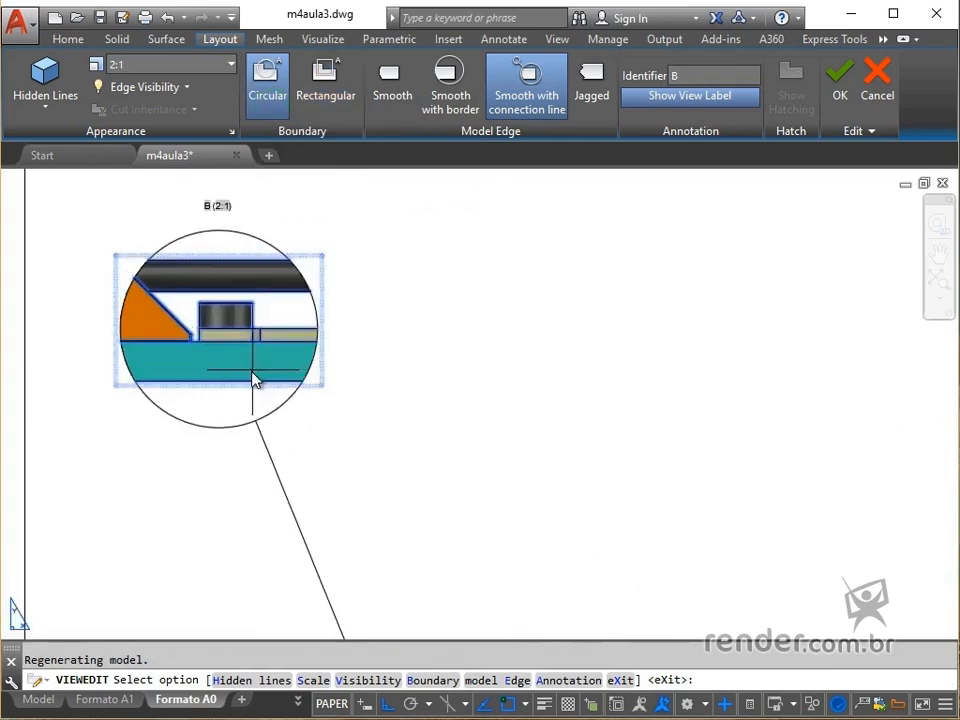
pyautogui.moveTo(351, 437); pyautogui.dragTo(461, 504, button='middle')
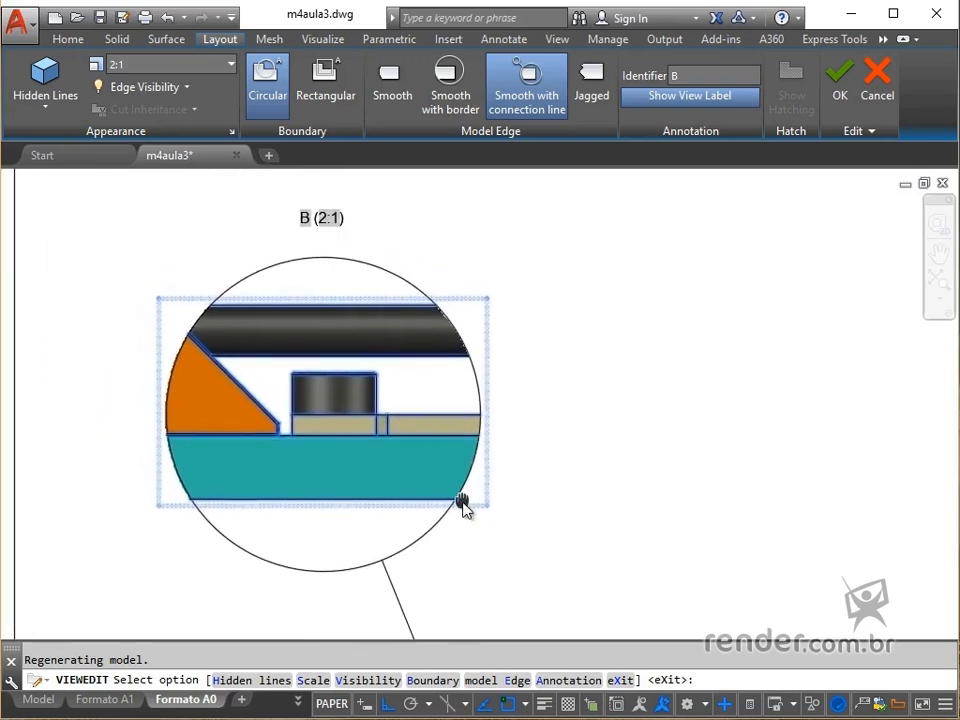
pyautogui.click(322, 88)
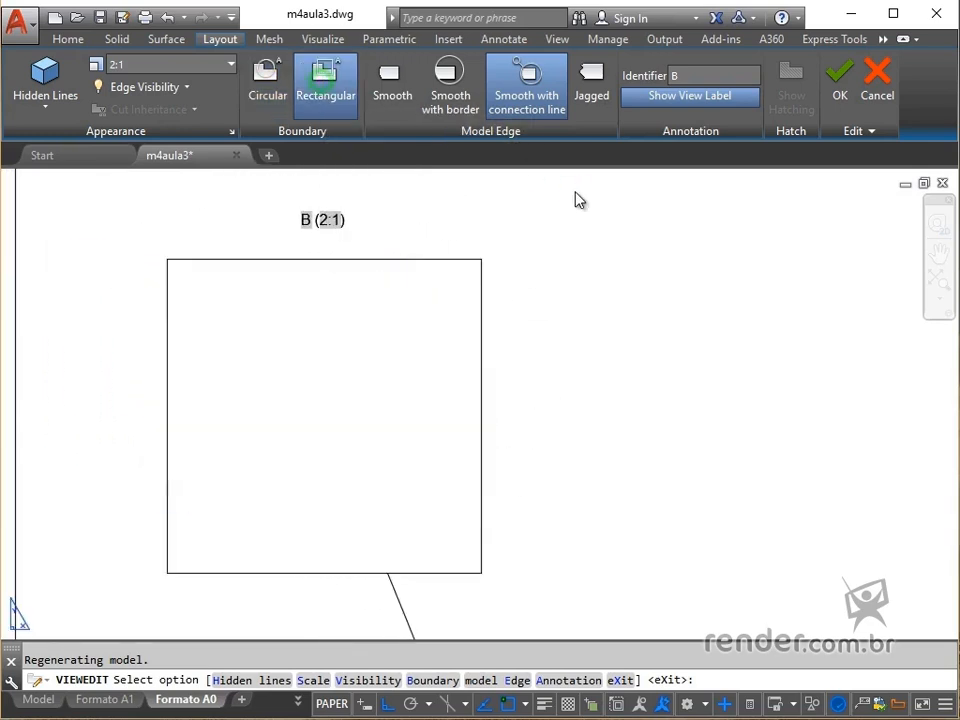
pyautogui.press('Escape')
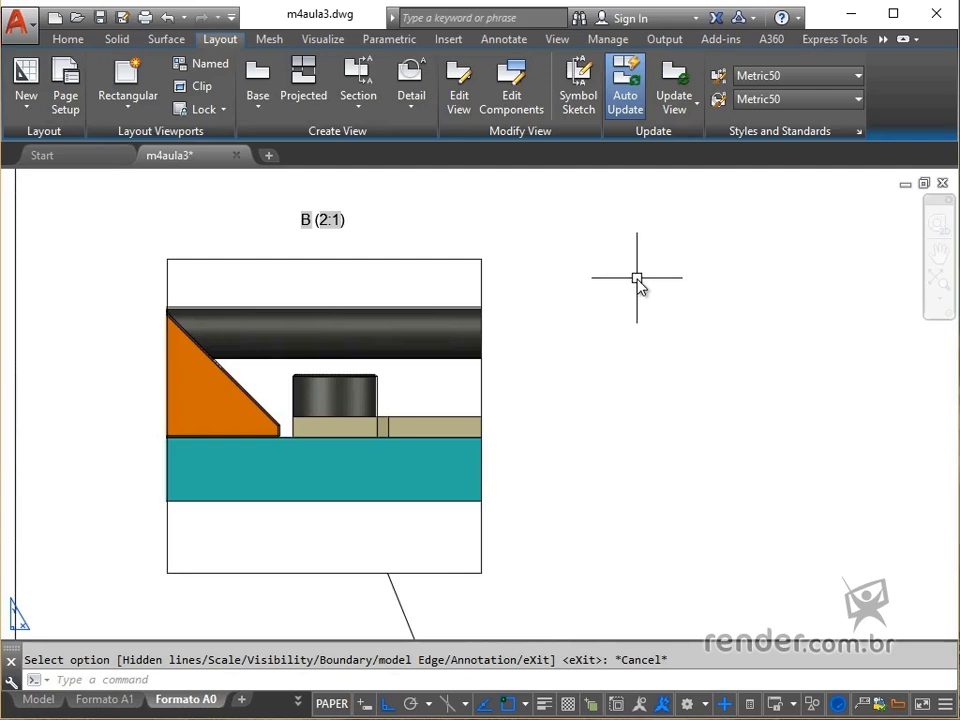
# Step: Fit the whole Formato A0 sheet in view to review the base view and both detail views
pyautogui.scroll(-8, 637, 280)
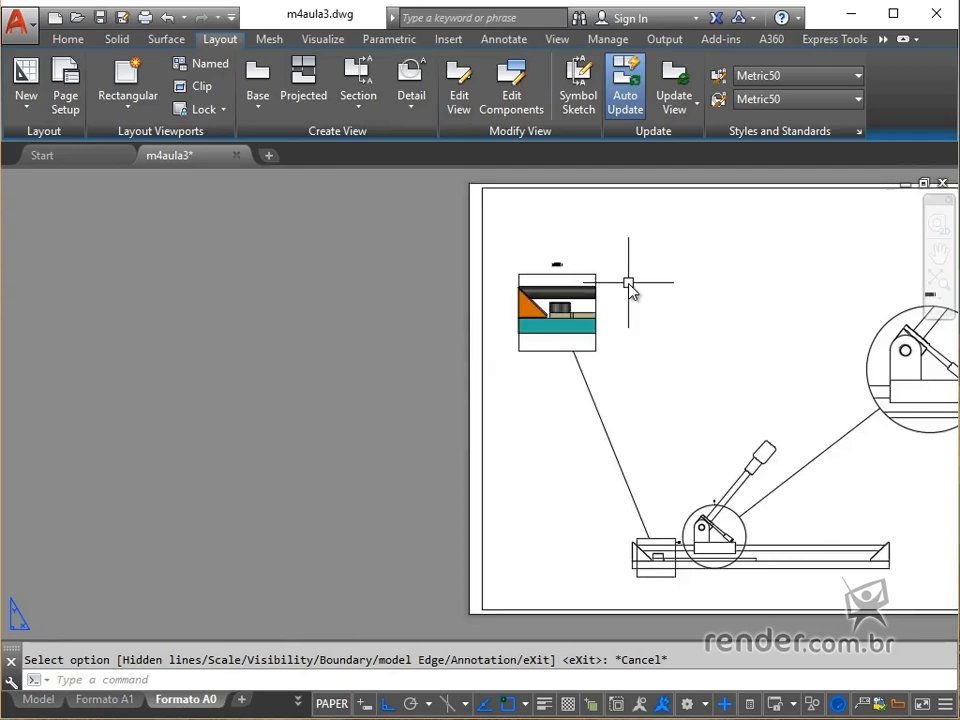
pyautogui.moveTo(671, 311); pyautogui.dragTo(410, 332, button='middle')
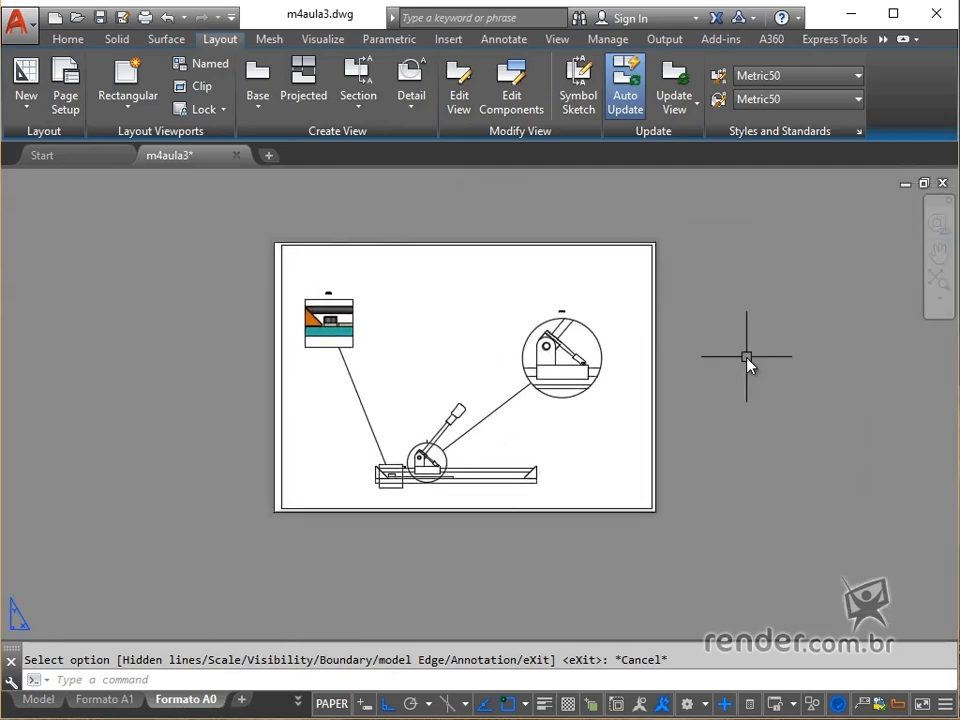
pyautogui.middleClick(746, 357)
pyautogui.middleClick(746, 357)
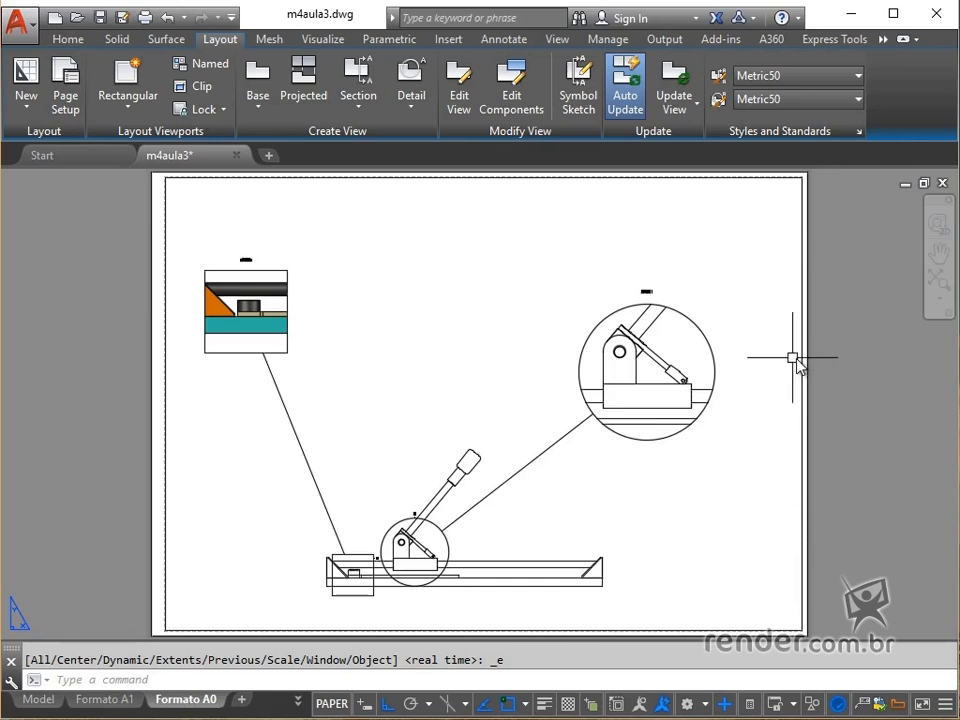